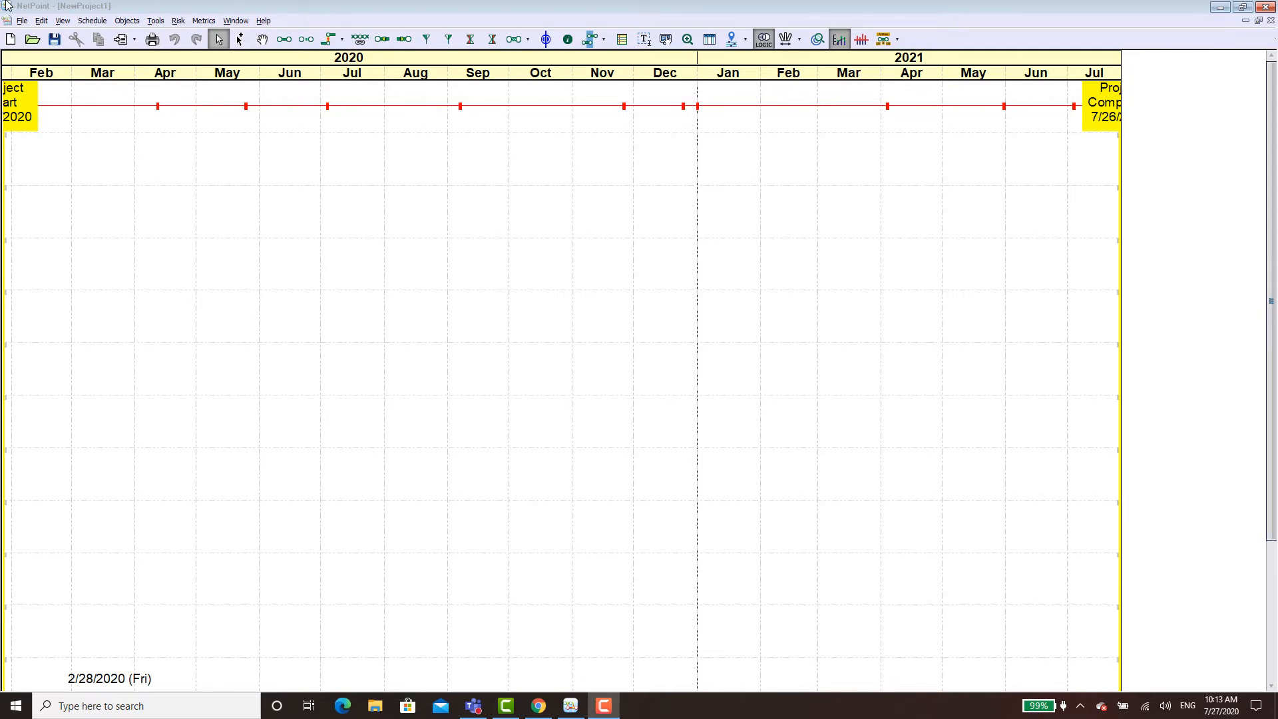
- Load SAMPLE01xer2.xer from the XERSample folder for import from Primavera P6 (XER)
{"action": "left_click", "coordinate": [21, 20]}
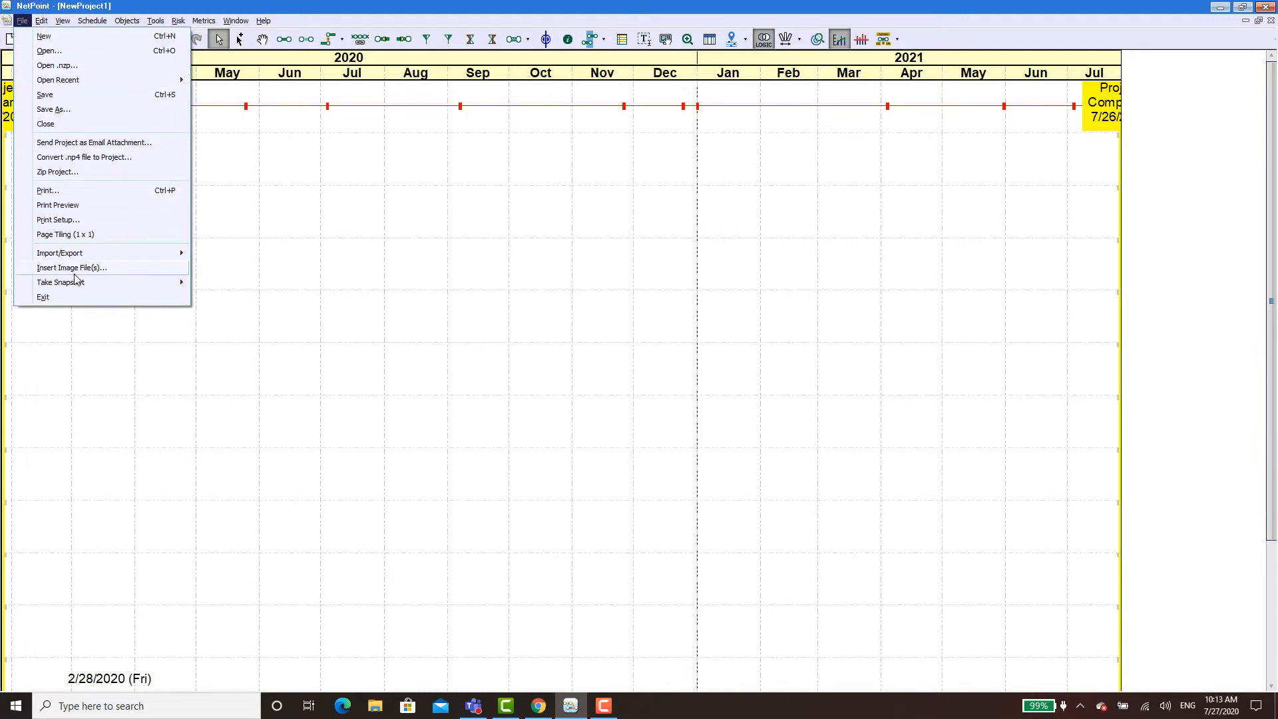
{"action": "mouse_move", "coordinate": [99, 258]}
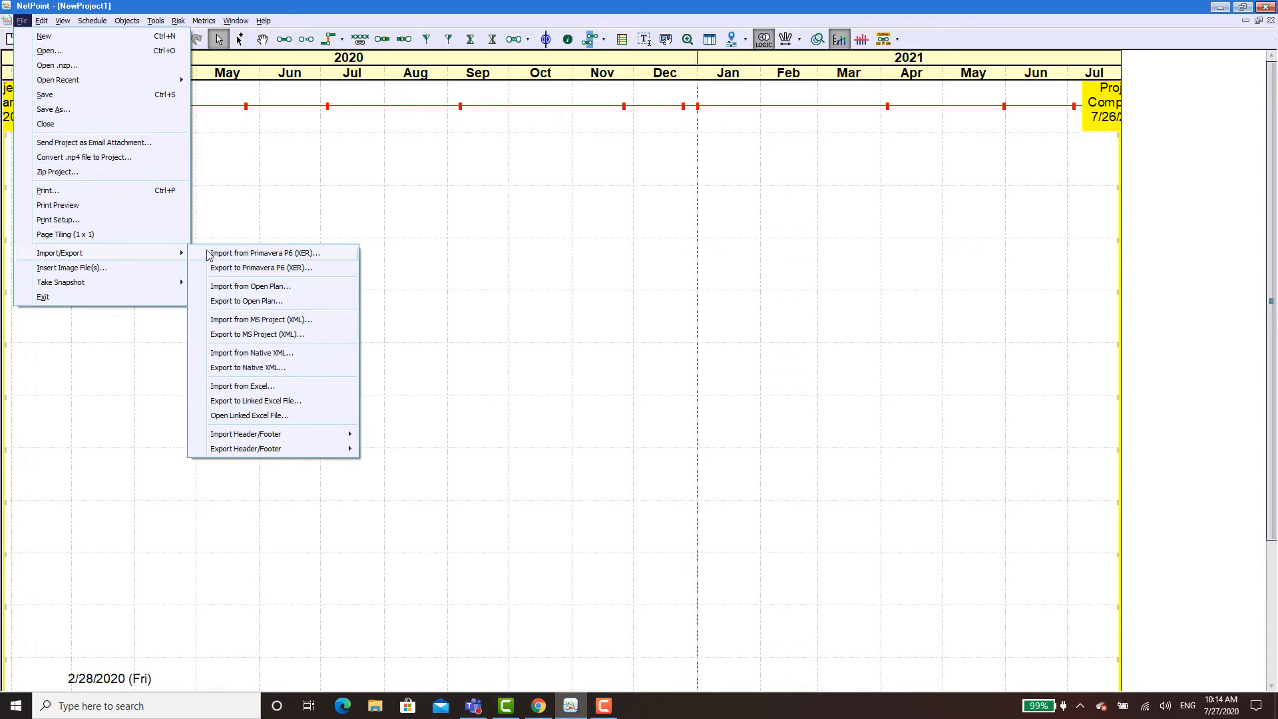
{"action": "left_click", "coordinate": [259, 254]}
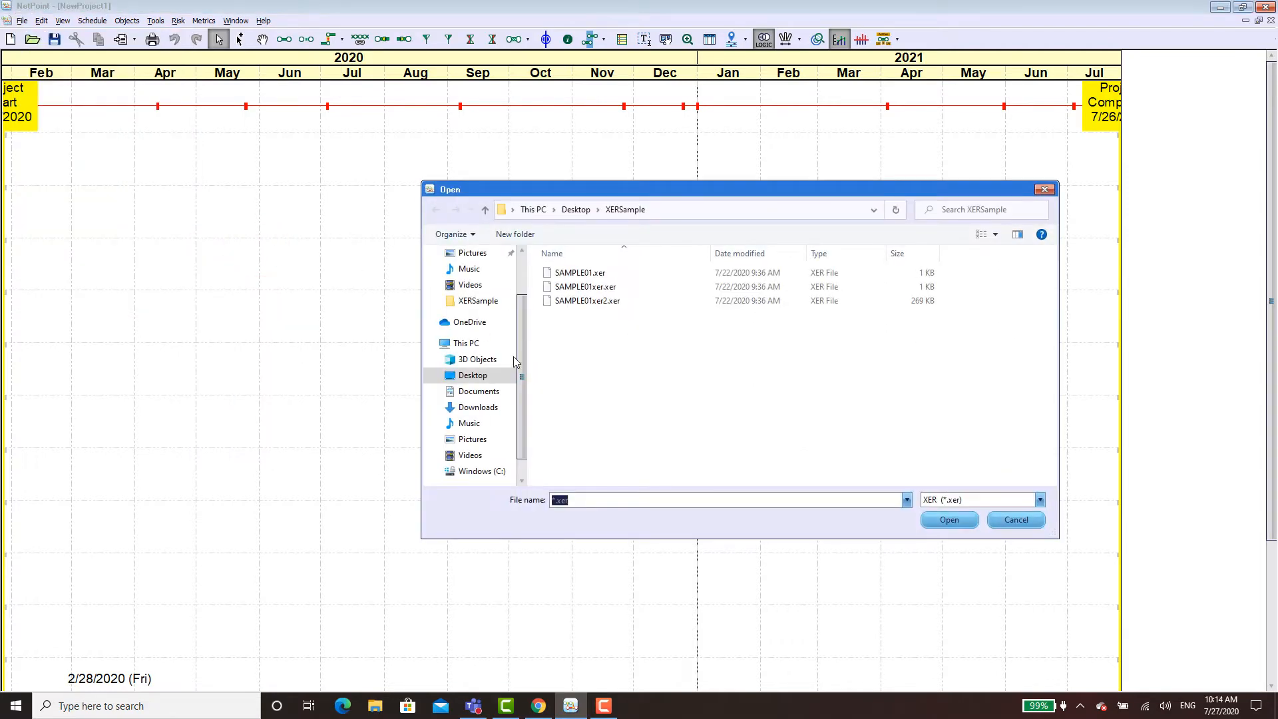
{"action": "left_click", "coordinate": [596, 304]}
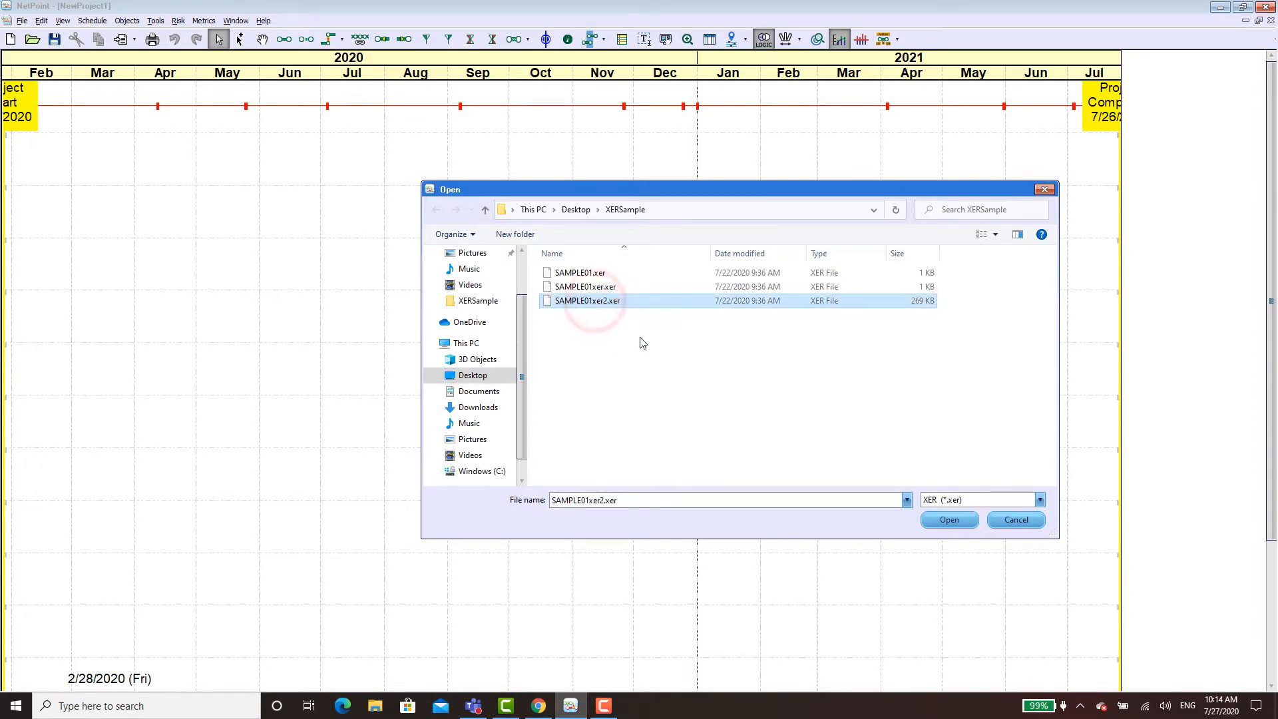
{"action": "left_click", "coordinate": [949, 523]}
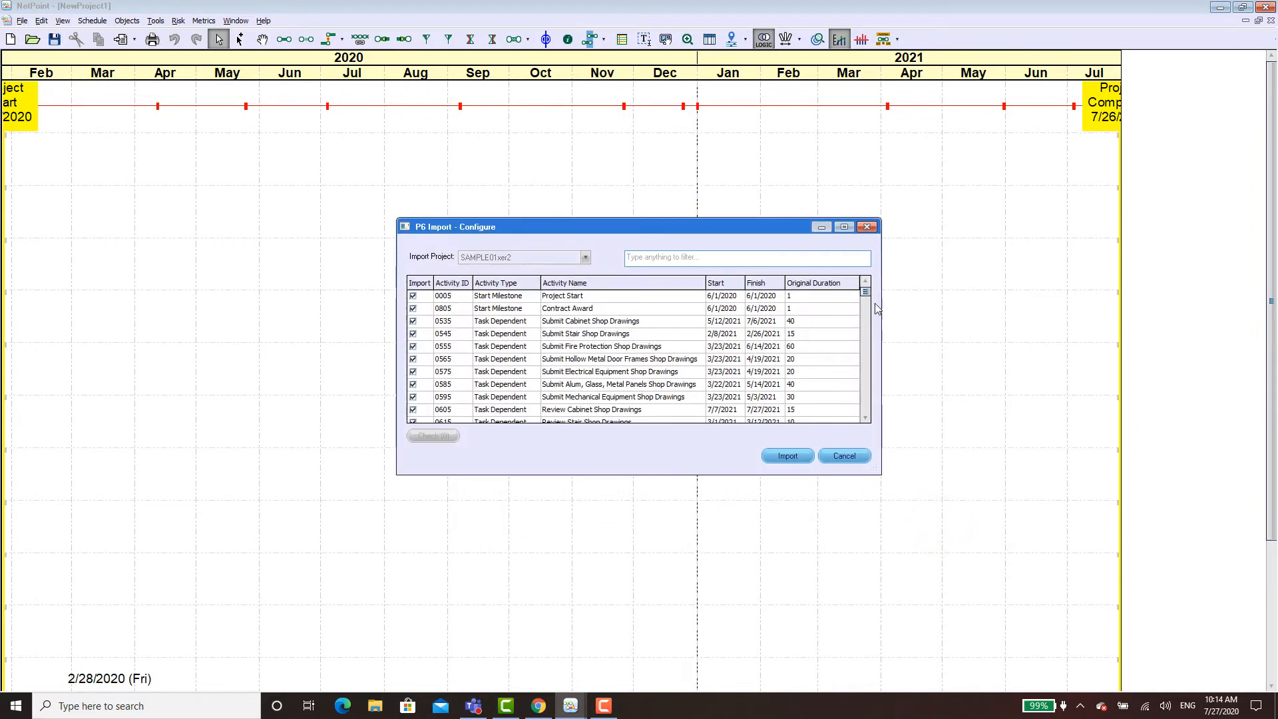
- Exclude the Project Start milestone, import the remaining P6 activities, and finalize the import after reviewing the import report
{"action": "left_click_drag", "start_coordinate": [864, 291], "coordinate": [863, 213]}
{"action": "left_click", "coordinate": [414, 297]}
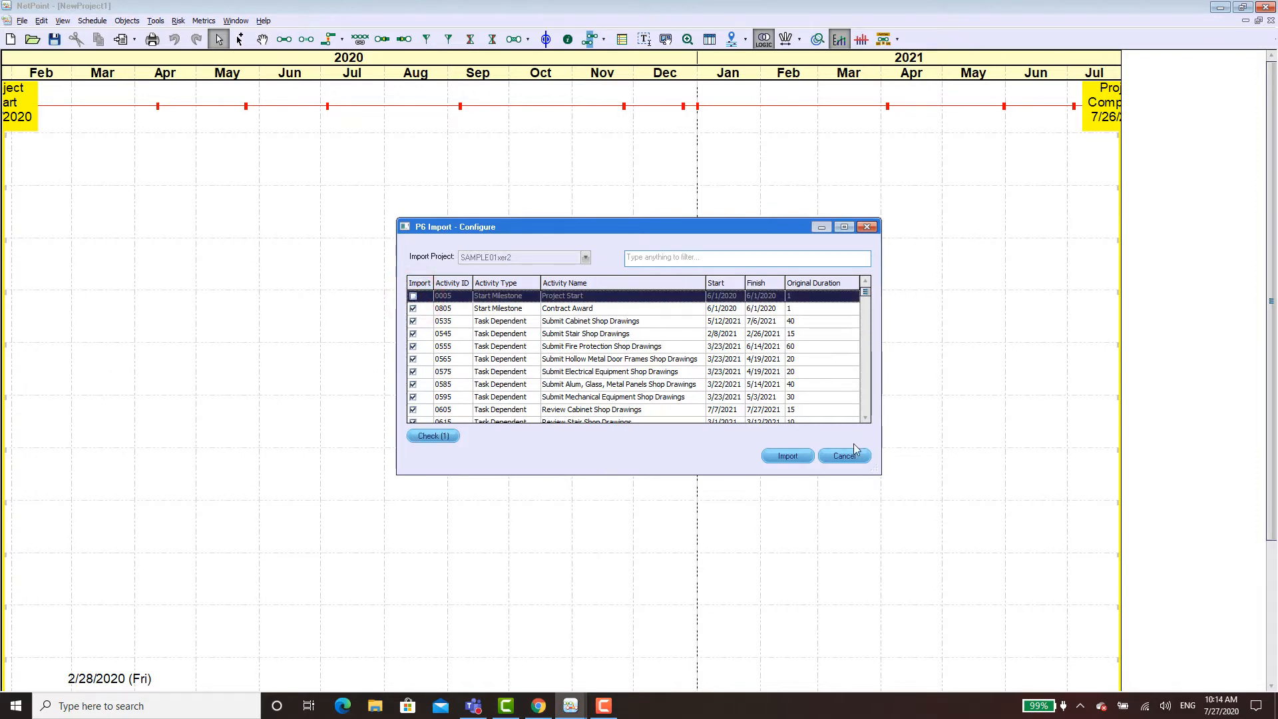
{"action": "left_click", "coordinate": [800, 457]}
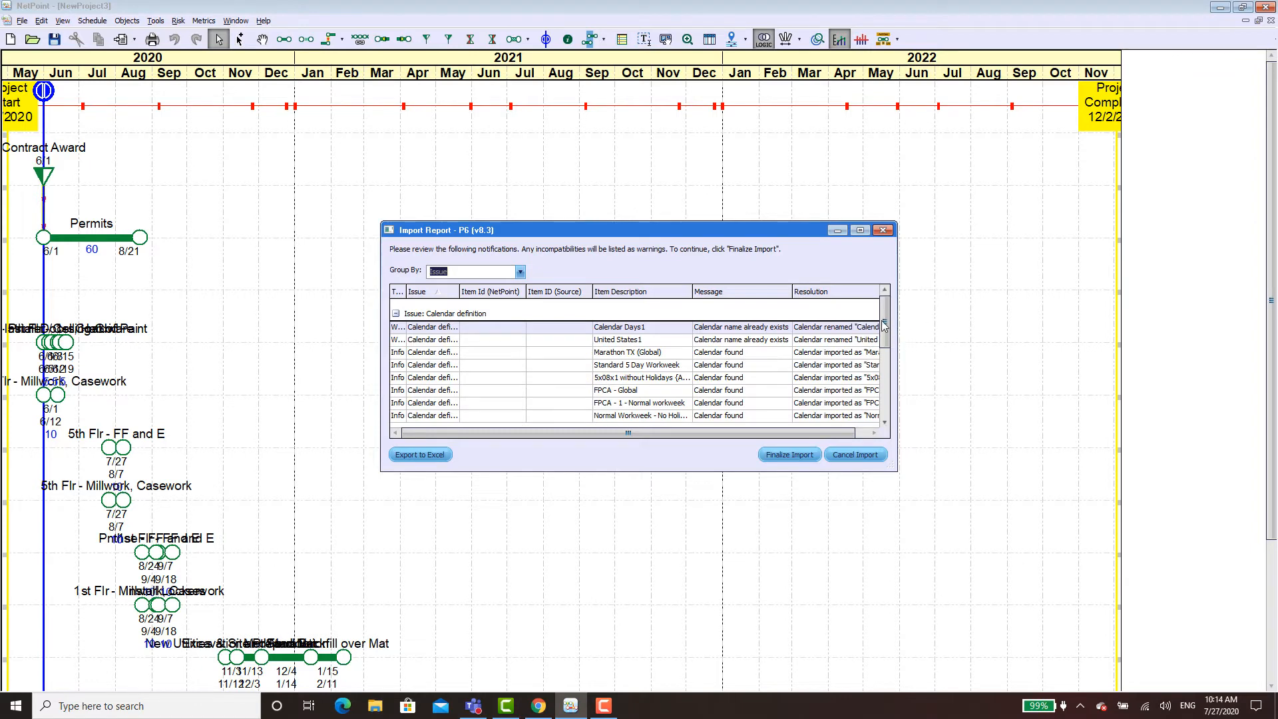
{"action": "left_click_drag", "start_coordinate": [884, 325], "coordinate": [889, 411]}
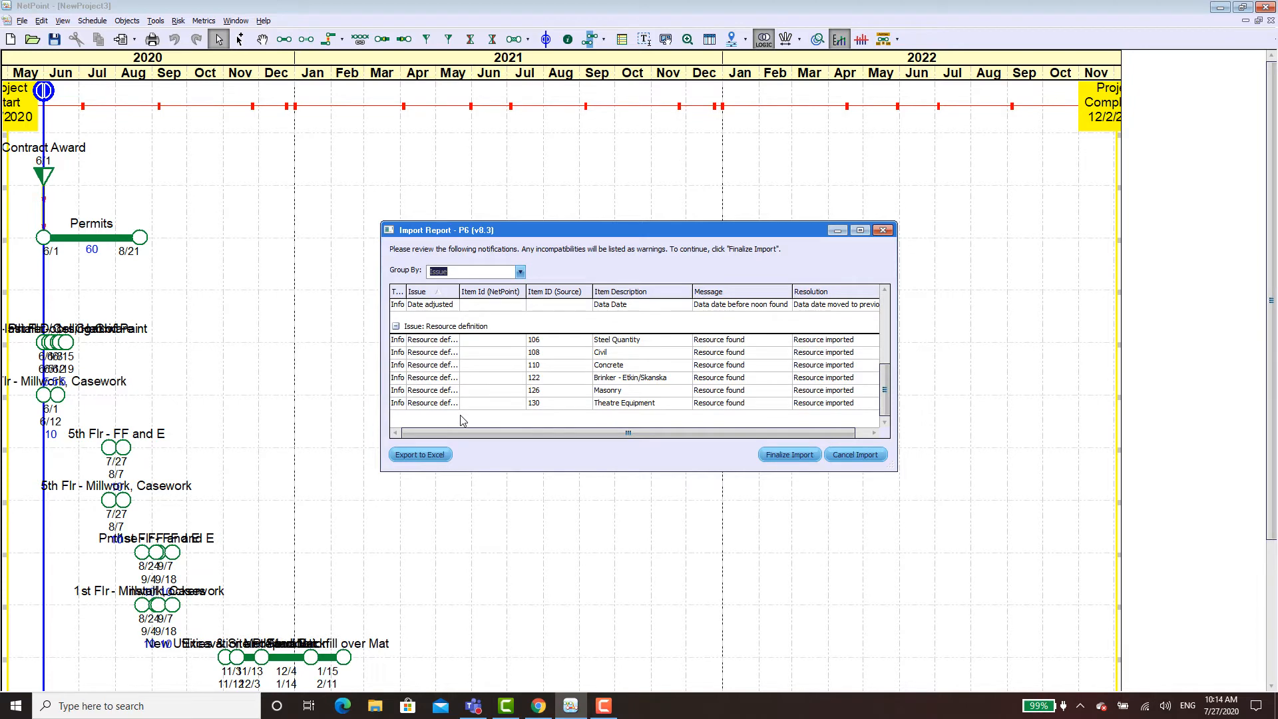
{"action": "left_click", "coordinate": [789, 455]}
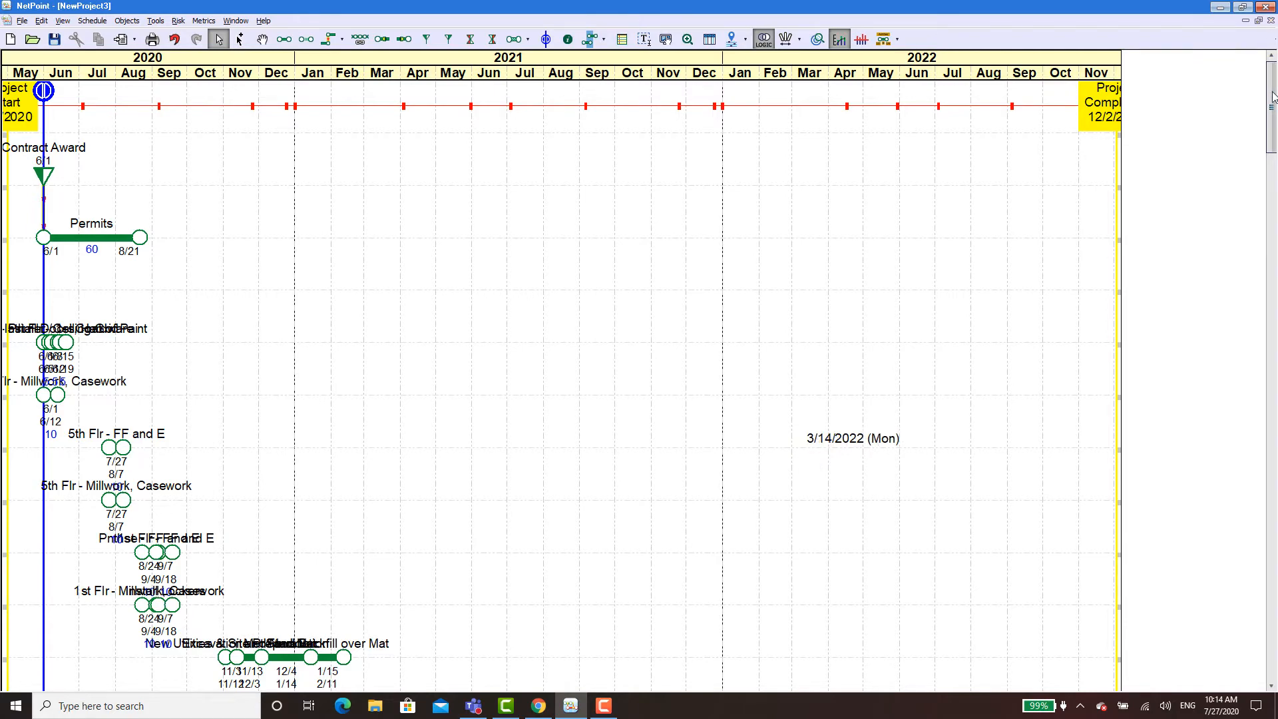
- Open the Layout Manager and set the layout structure to derive lanes from WBS at Level 1
{"action": "left_click_drag", "start_coordinate": [1271, 103], "coordinate": [1272, 306]}
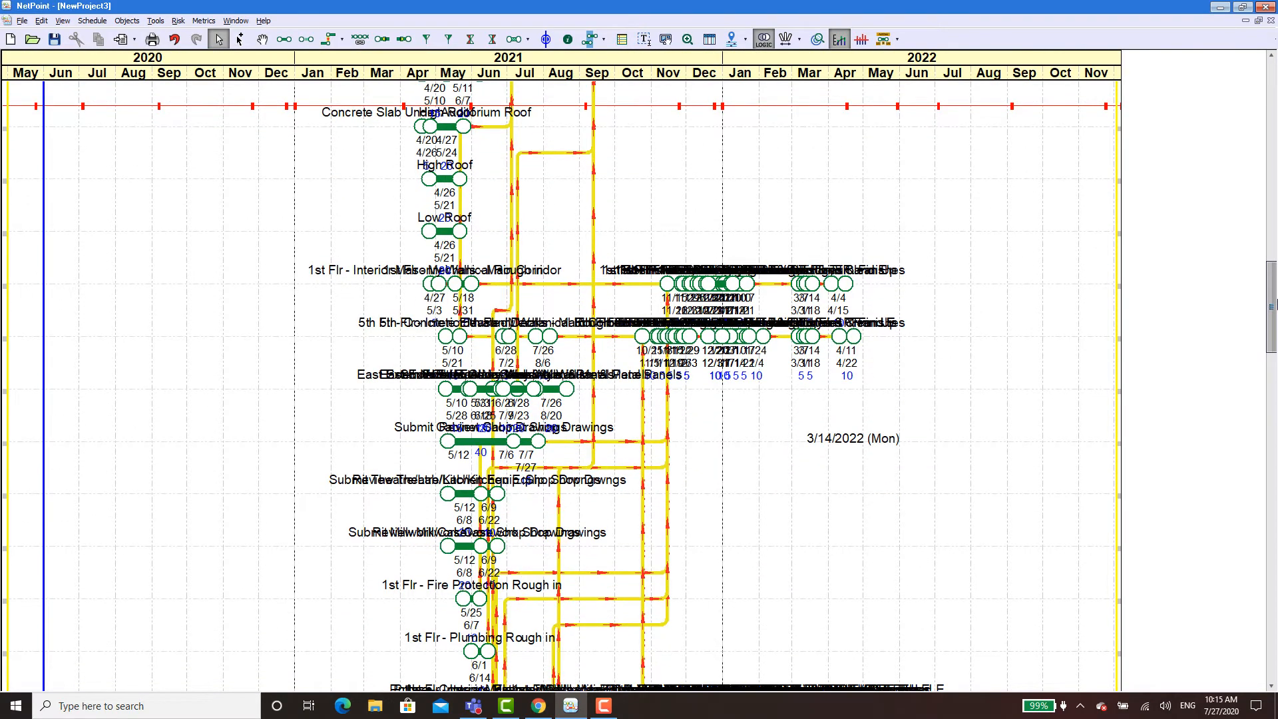
{"action": "mouse_move", "coordinate": [1272, 306]}
{"action": "left_mouse_down"}
{"action": "mouse_move", "coordinate": [1271, 386]}
{"action": "mouse_move", "coordinate": [1245, 192]}
{"action": "mouse_move", "coordinate": [1197, 21]}
{"action": "left_mouse_up"}
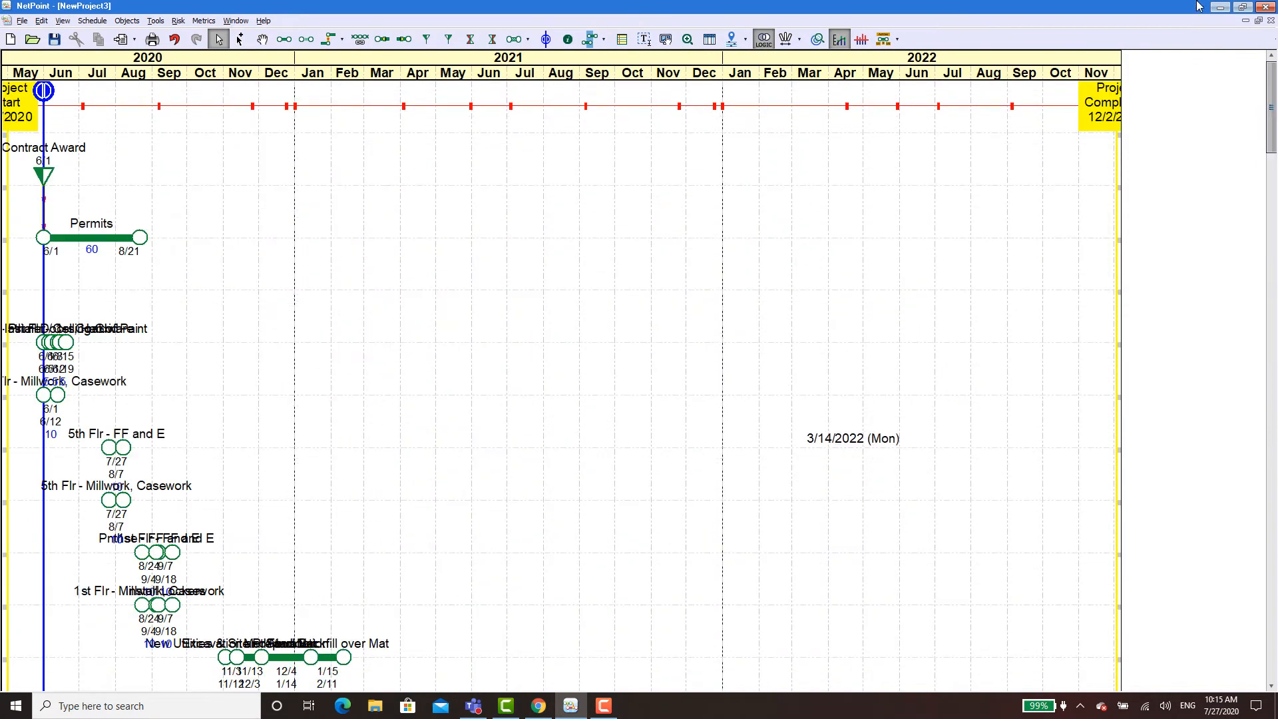
{"action": "left_click", "coordinate": [745, 40]}
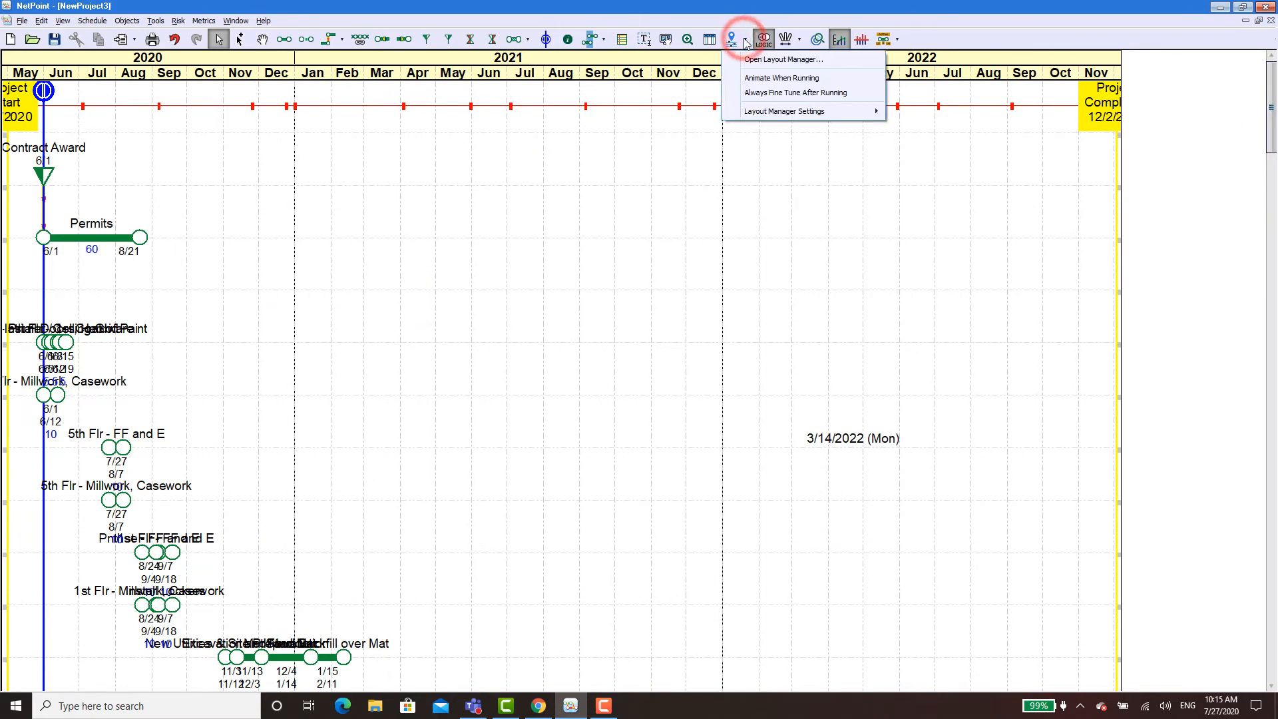
{"action": "left_click", "coordinate": [772, 59]}
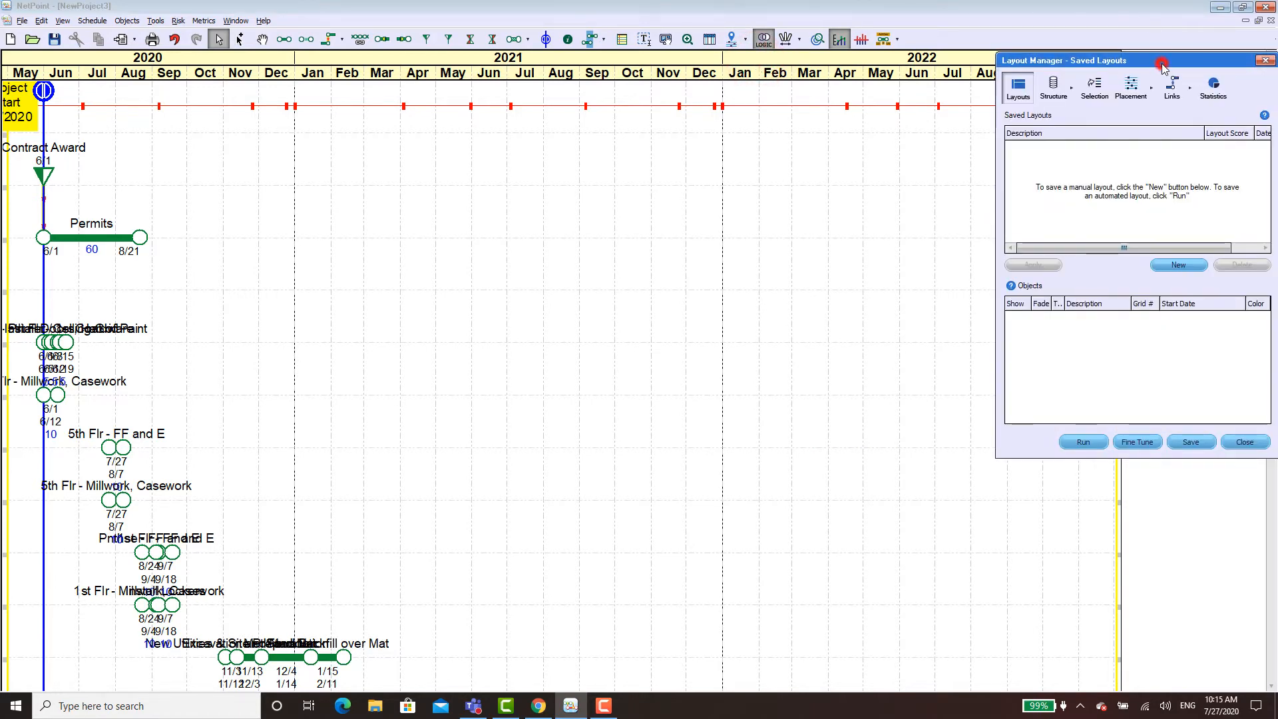
{"action": "left_click_drag", "start_coordinate": [1162, 64], "coordinate": [858, 165]}
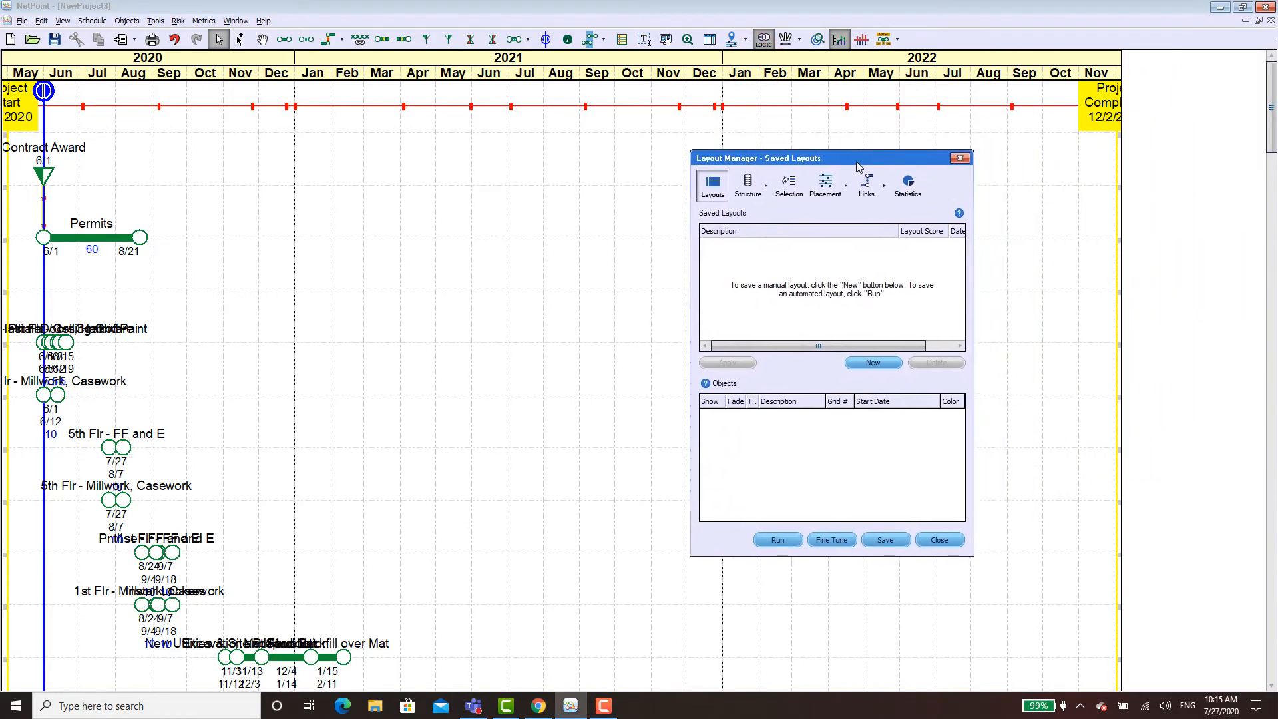
{"action": "left_click", "coordinate": [749, 185]}
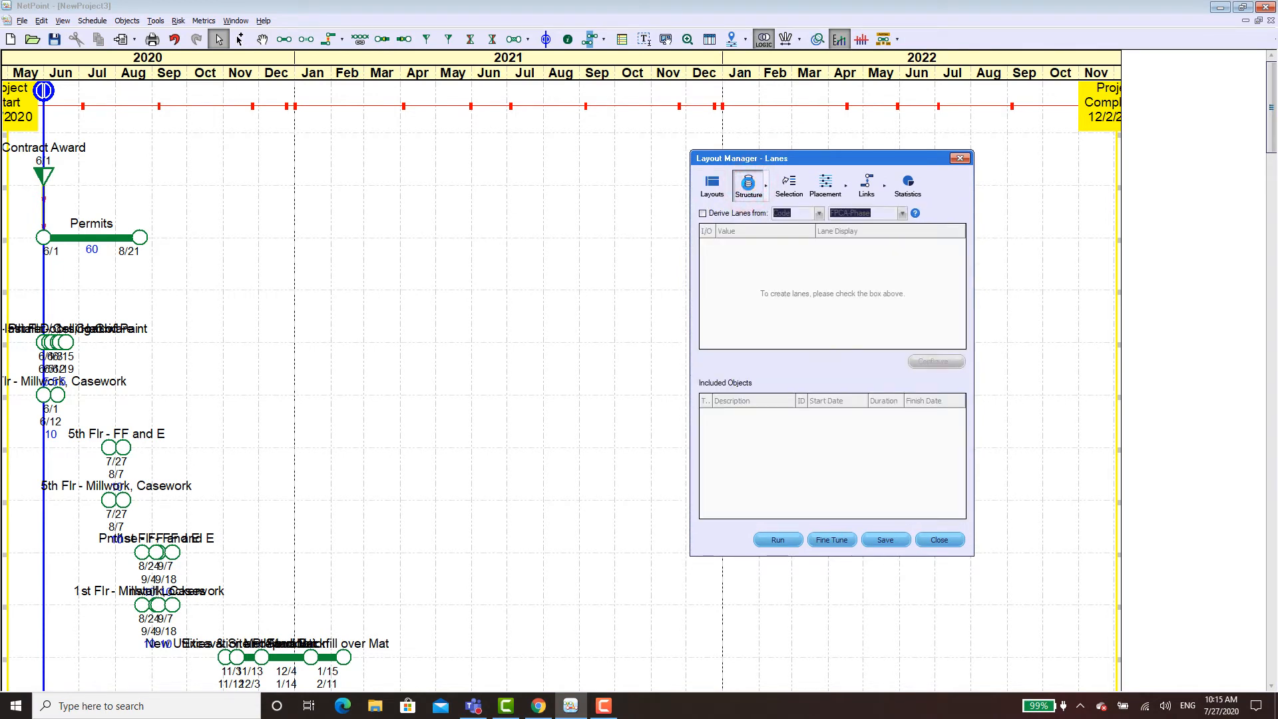
{"action": "left_click", "coordinate": [703, 214]}
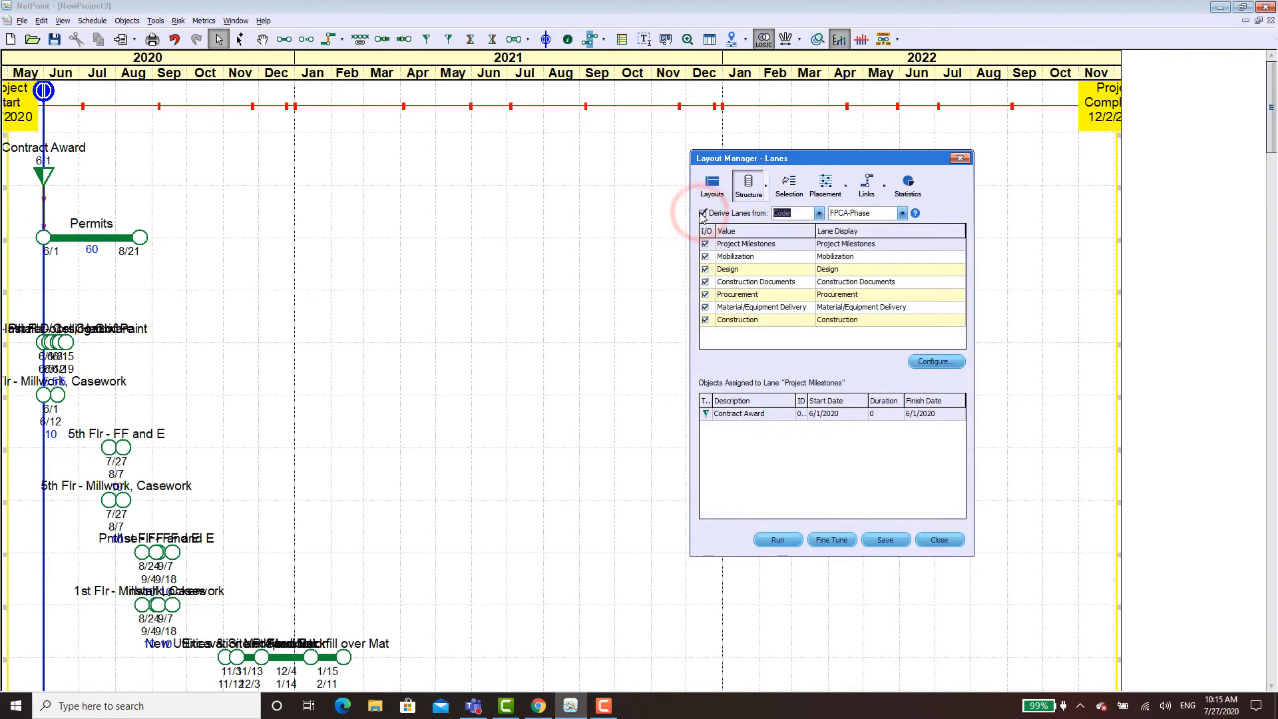
{"action": "left_click", "coordinate": [819, 214]}
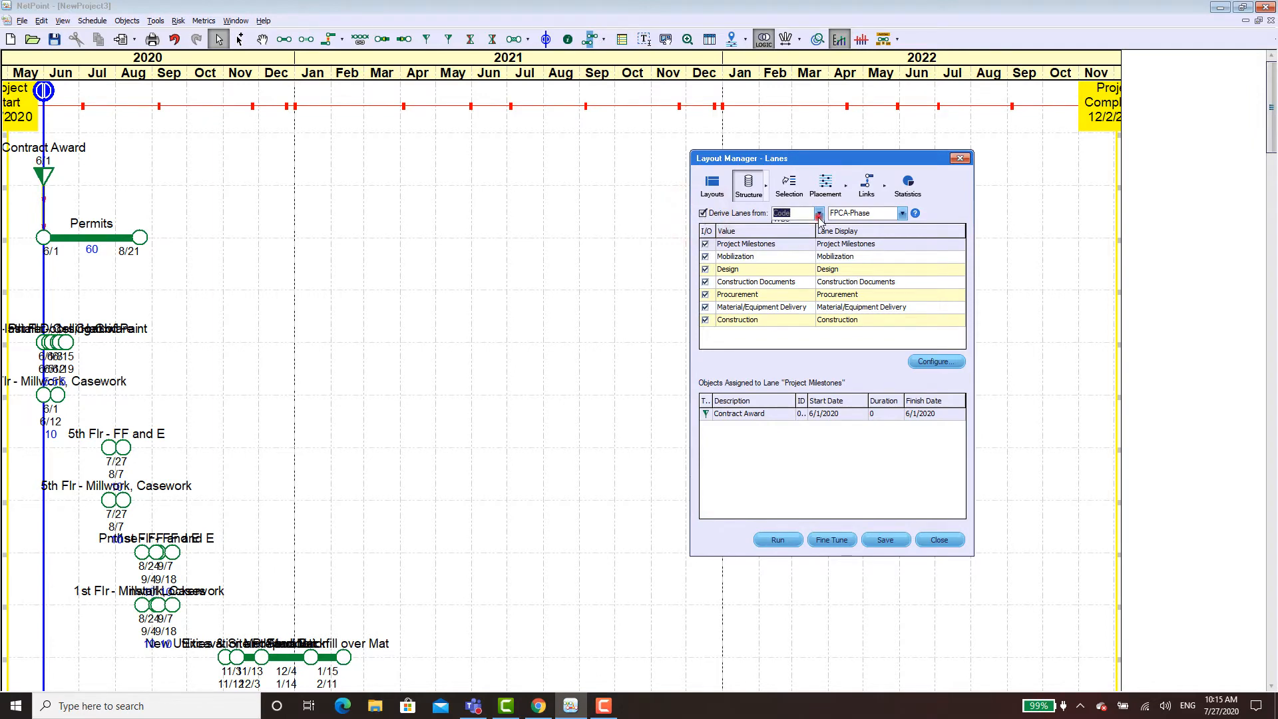
{"action": "left_click", "coordinate": [800, 238]}
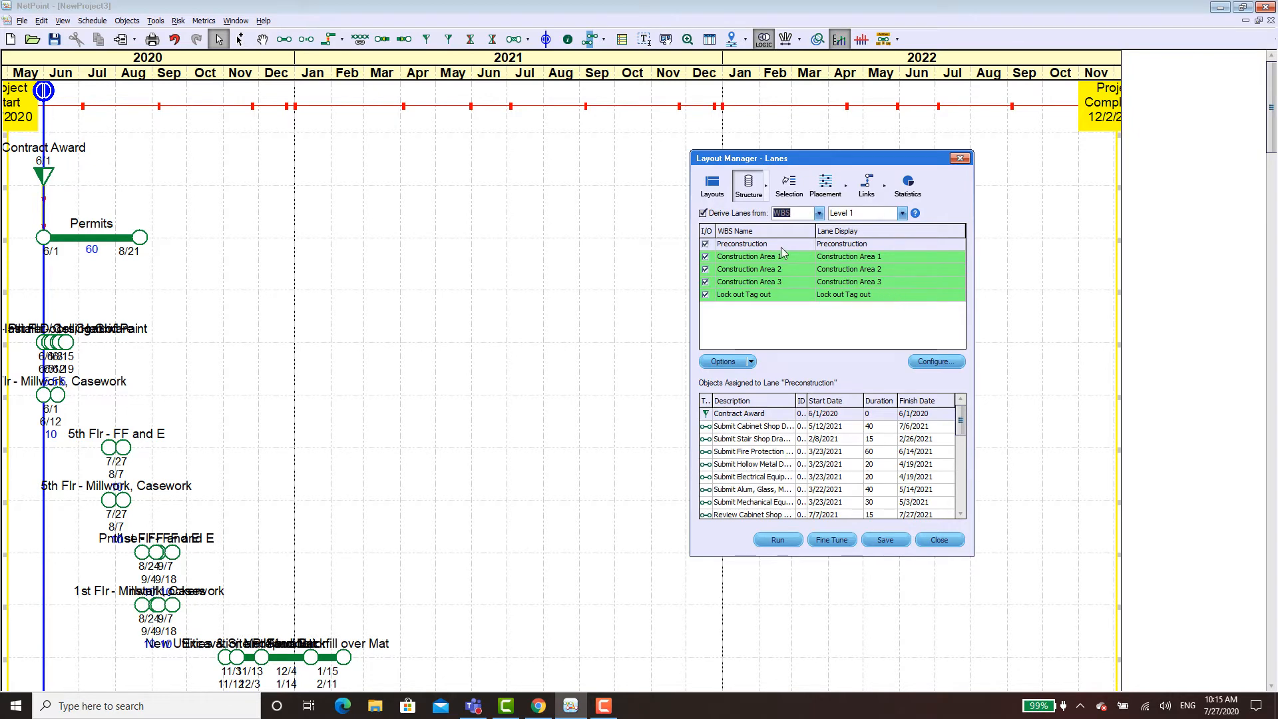
- Set the color of the objects assigned to the Construction Area 1 lane to blue
{"action": "left_click", "coordinate": [741, 256]}
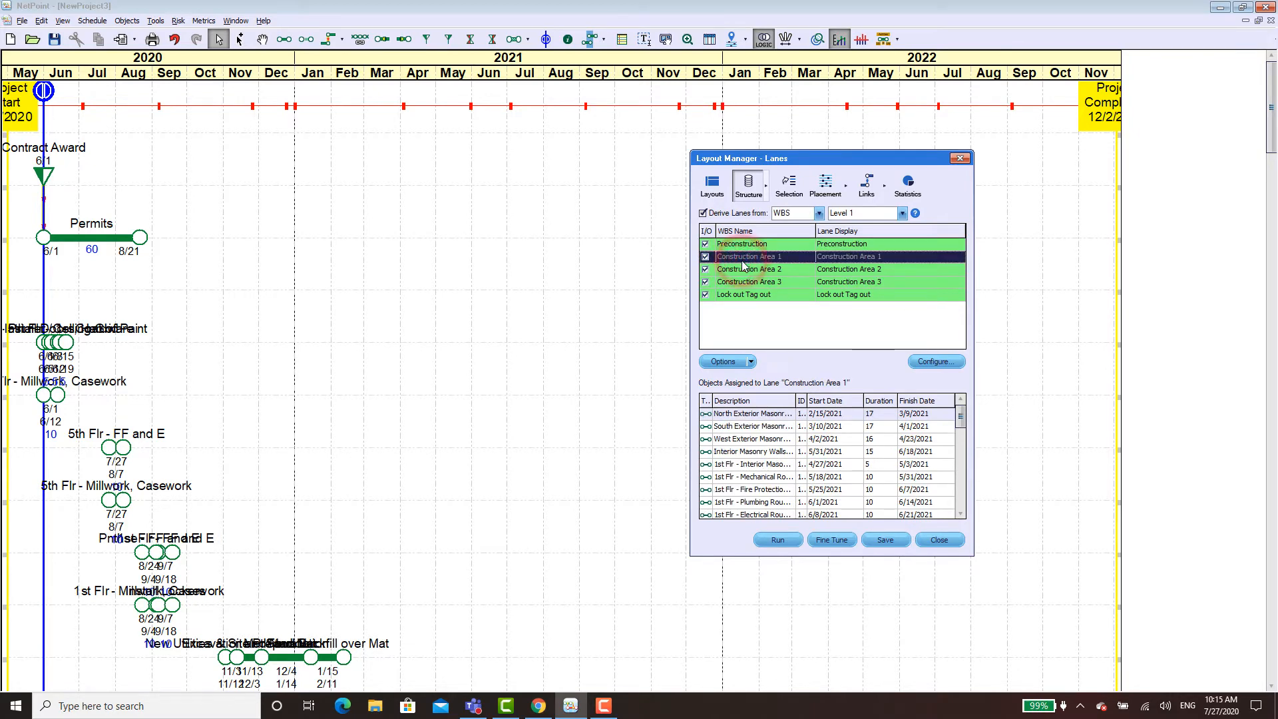
{"action": "left_click", "coordinate": [943, 368]}
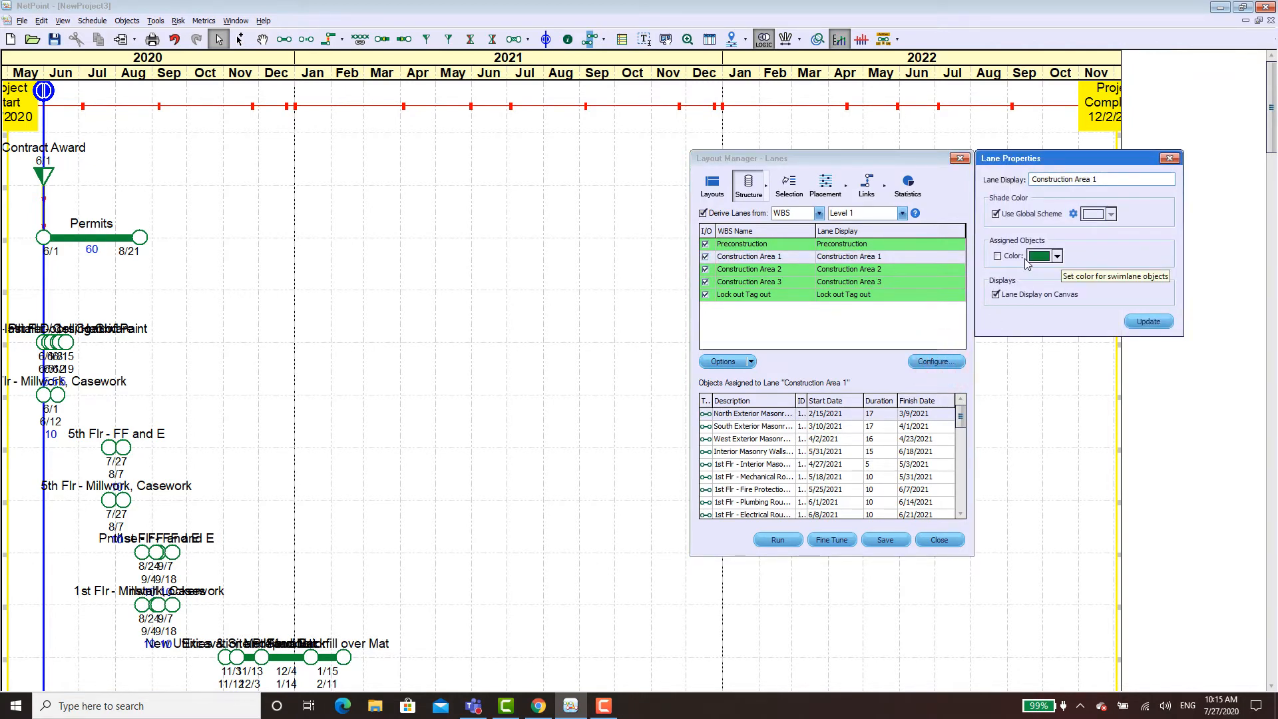
{"action": "left_click", "coordinate": [997, 256]}
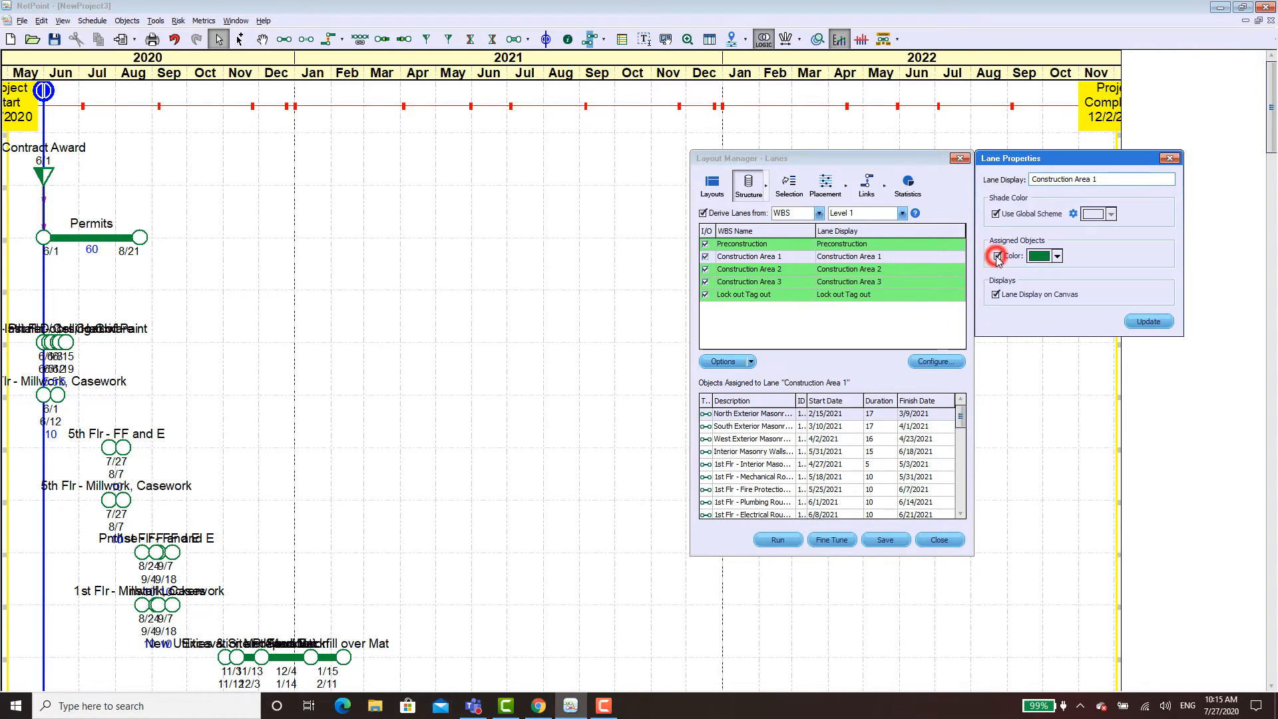
{"action": "left_click", "coordinate": [1058, 257]}
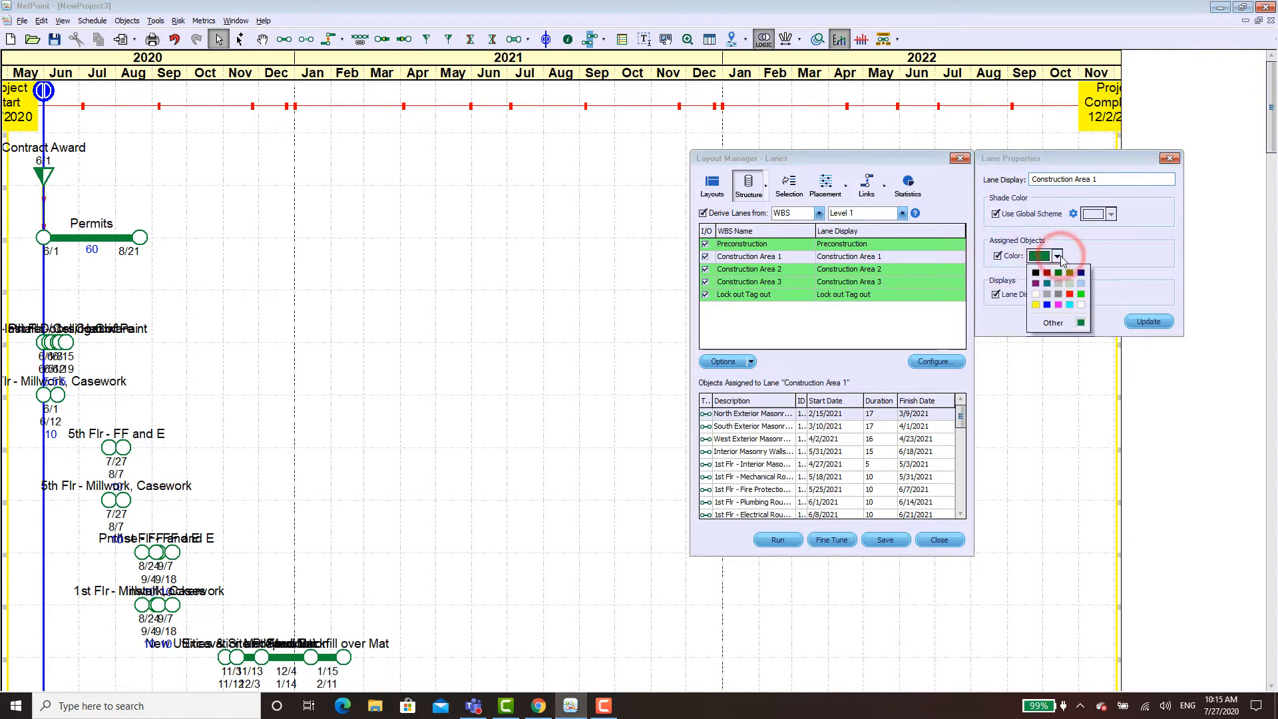
{"action": "left_click", "coordinate": [1047, 305]}
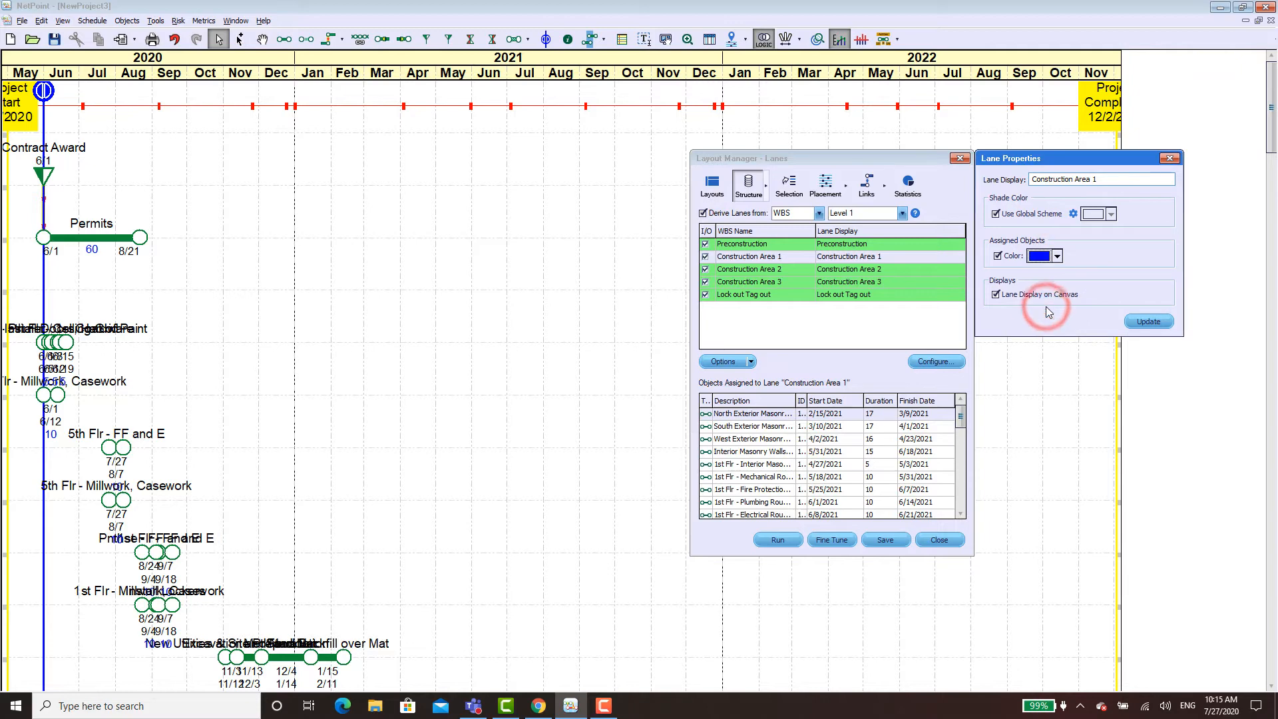
{"action": "left_click", "coordinate": [1150, 321]}
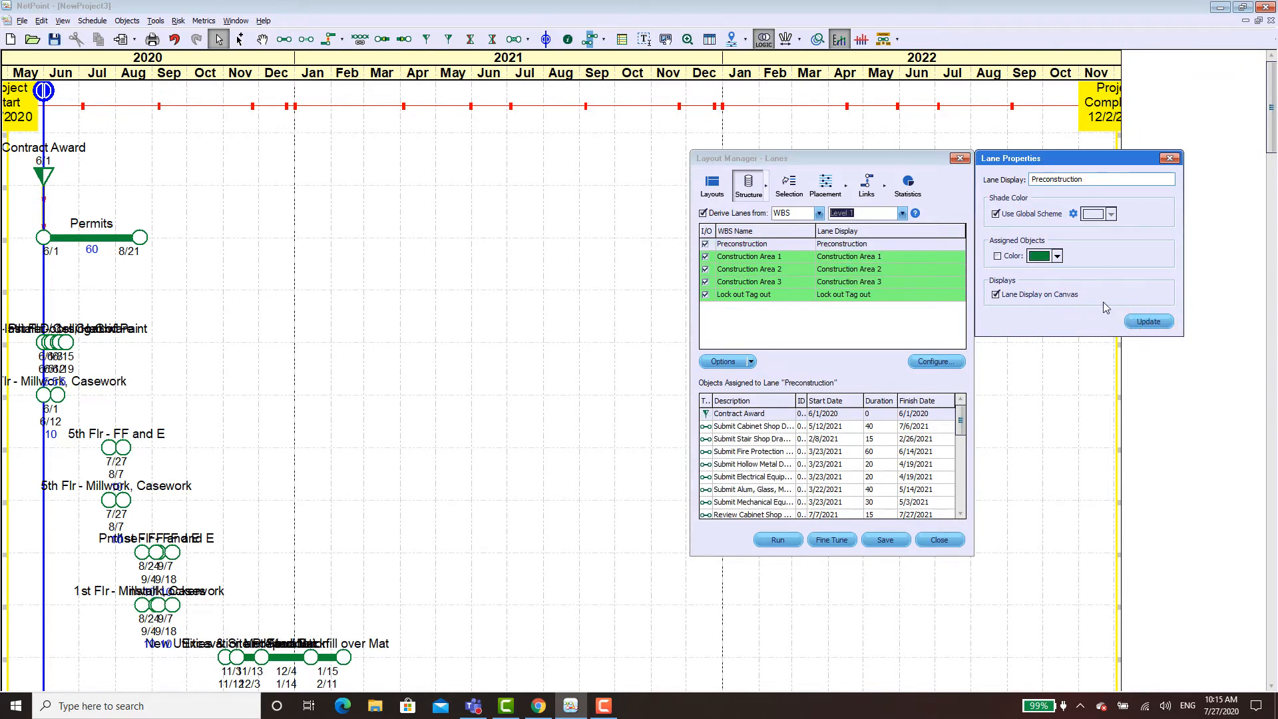
{"action": "left_click", "coordinate": [1170, 158]}
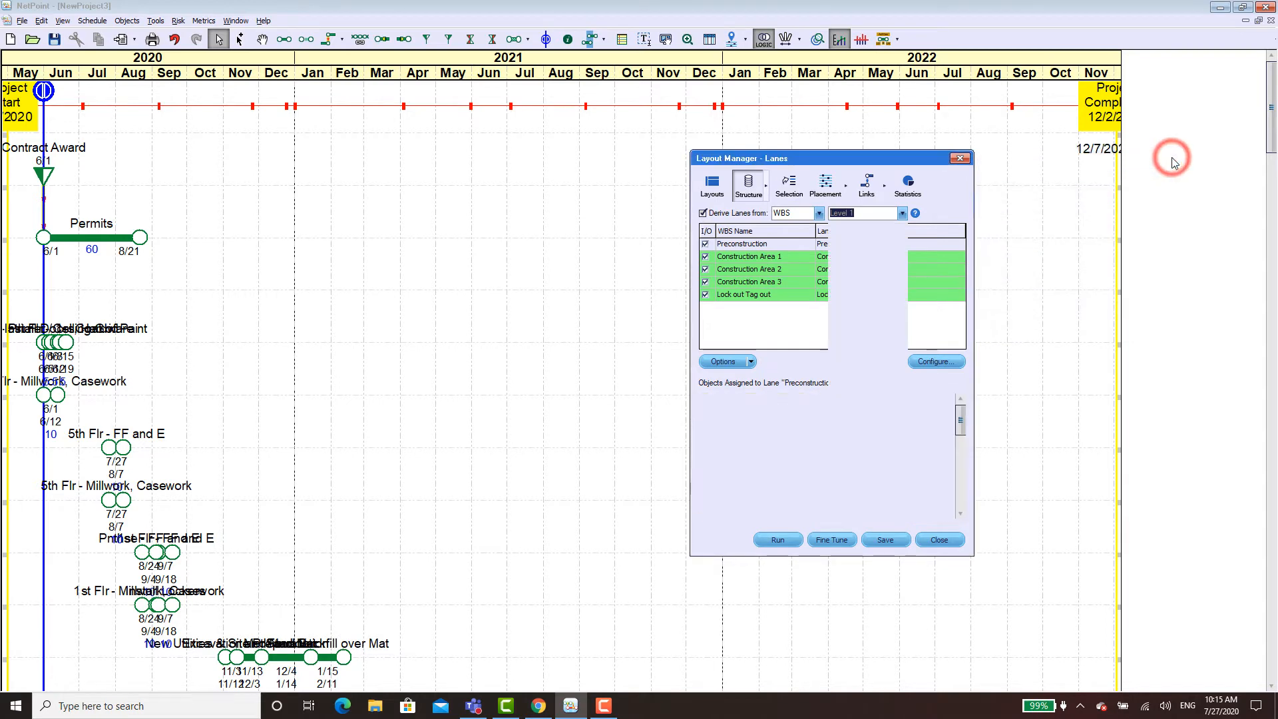
- Set the color of the objects assigned to the Construction Area 2 lane to cyan
{"action": "left_click", "coordinate": [735, 272]}
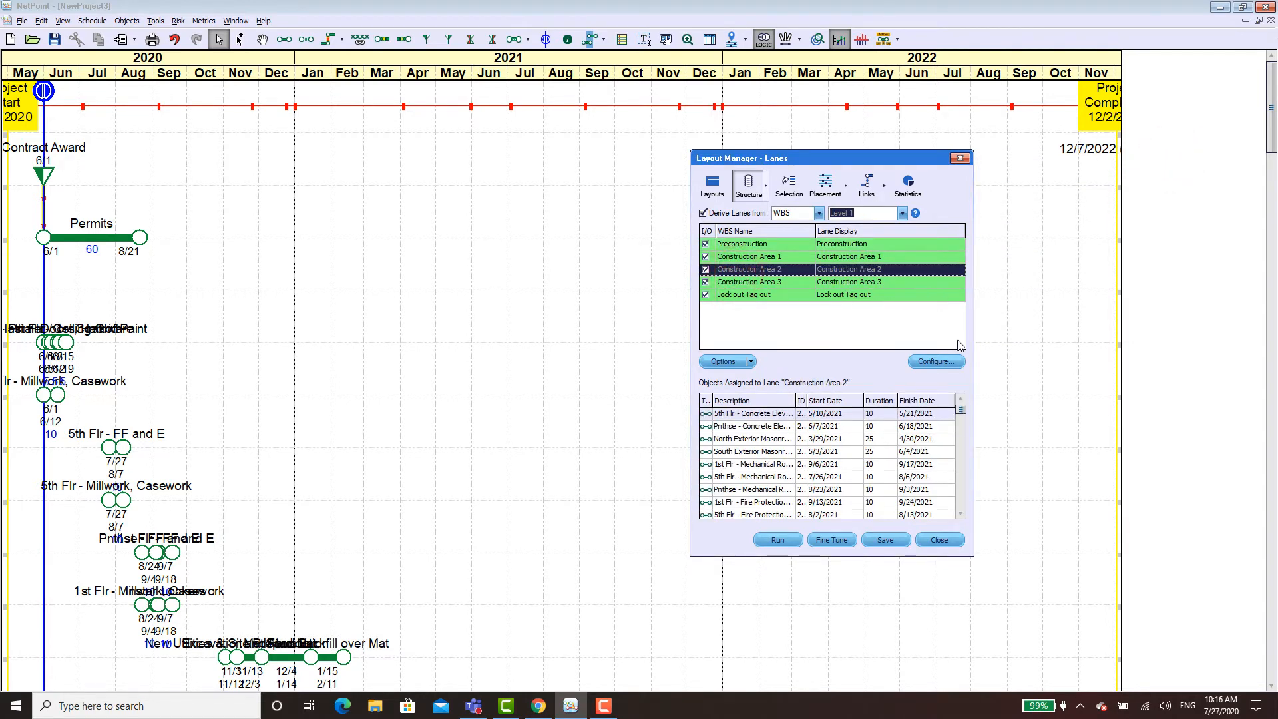
{"action": "left_click", "coordinate": [956, 363]}
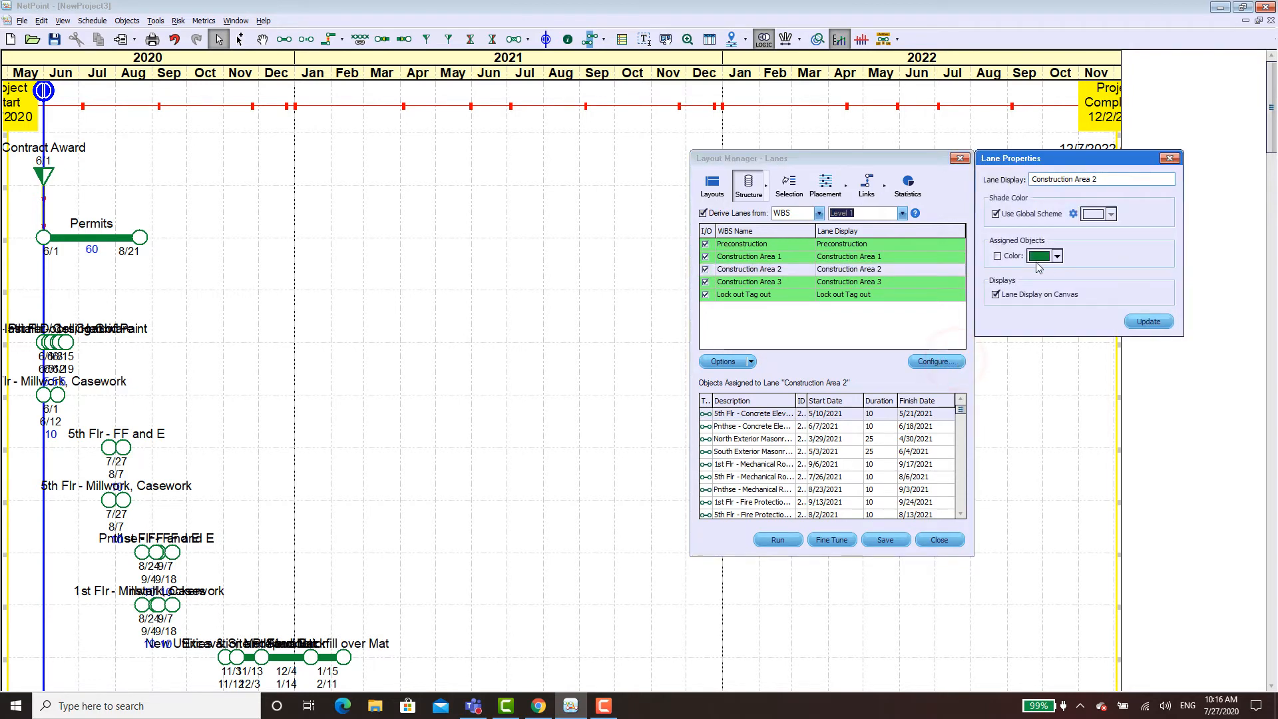
{"action": "left_click", "coordinate": [997, 257]}
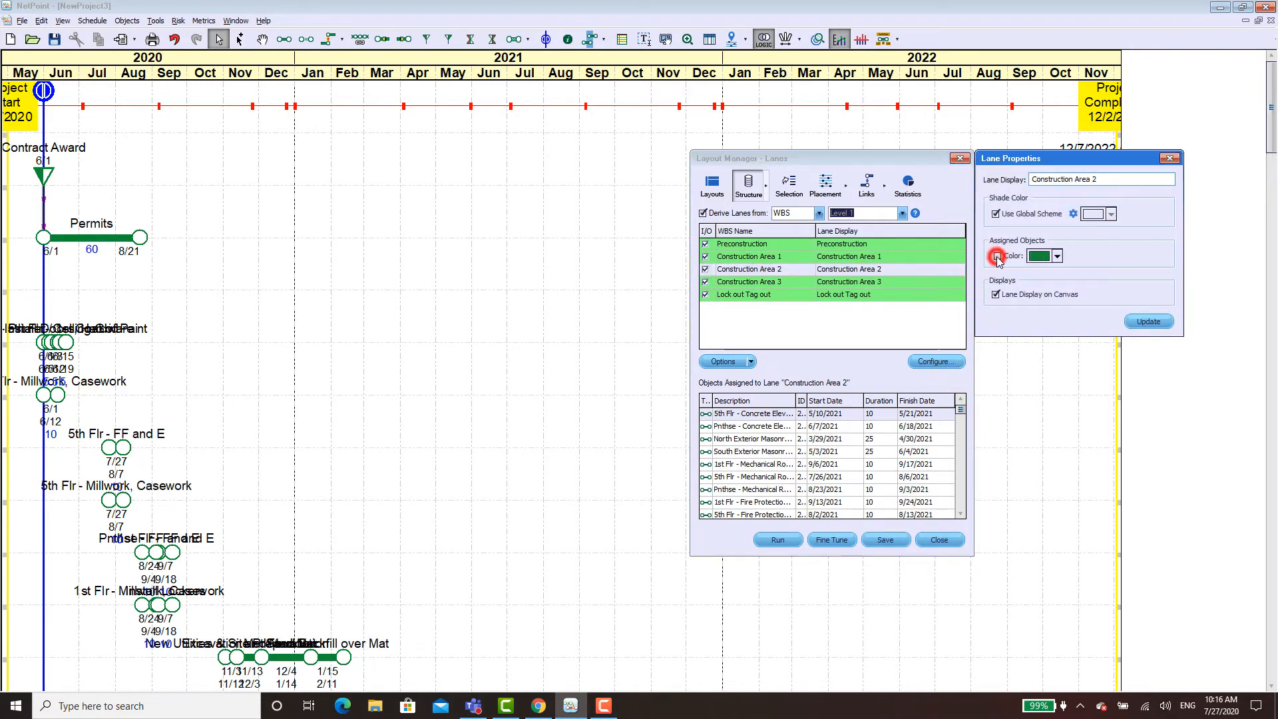
{"action": "left_click", "coordinate": [1058, 257]}
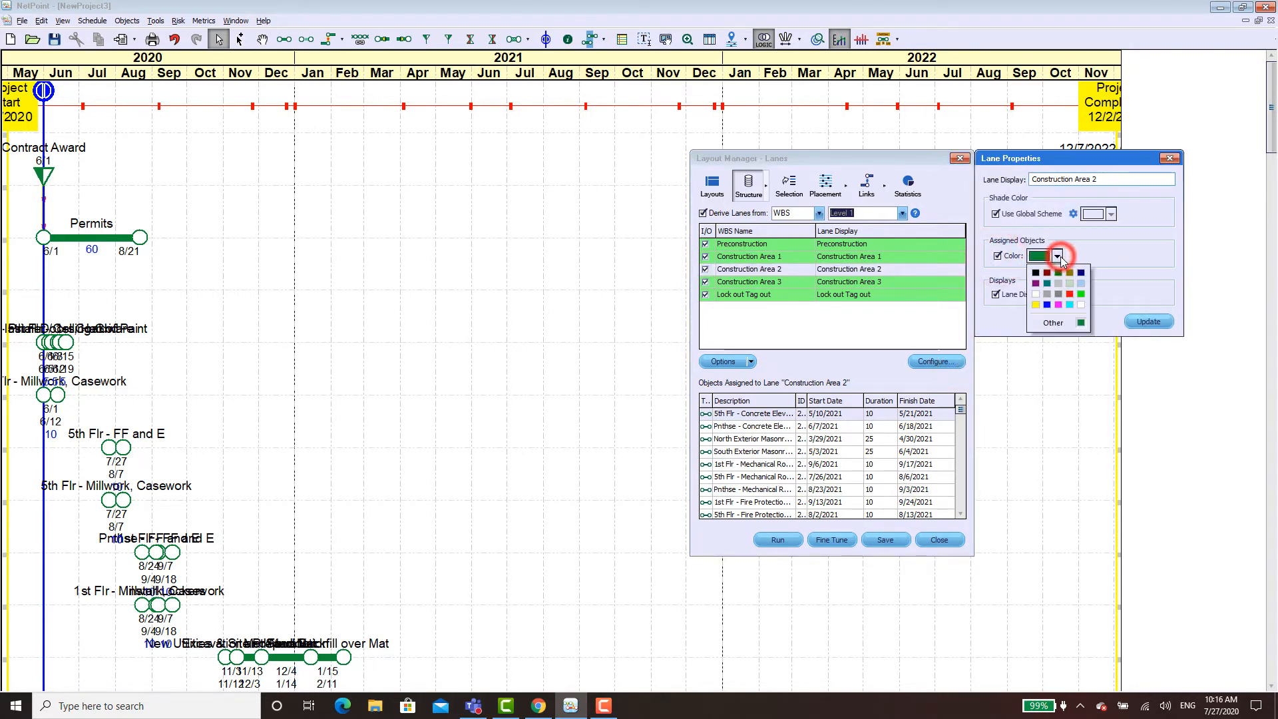
{"action": "left_click", "coordinate": [1070, 305]}
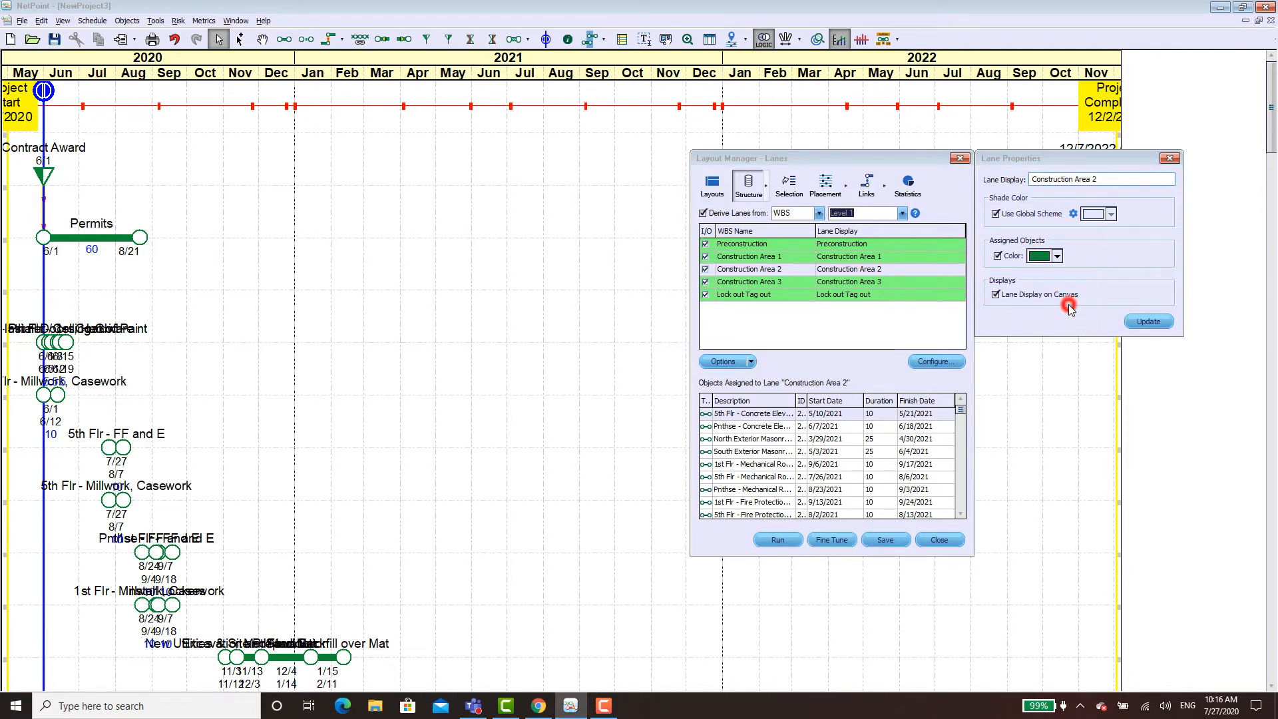
{"action": "left_click", "coordinate": [1150, 323]}
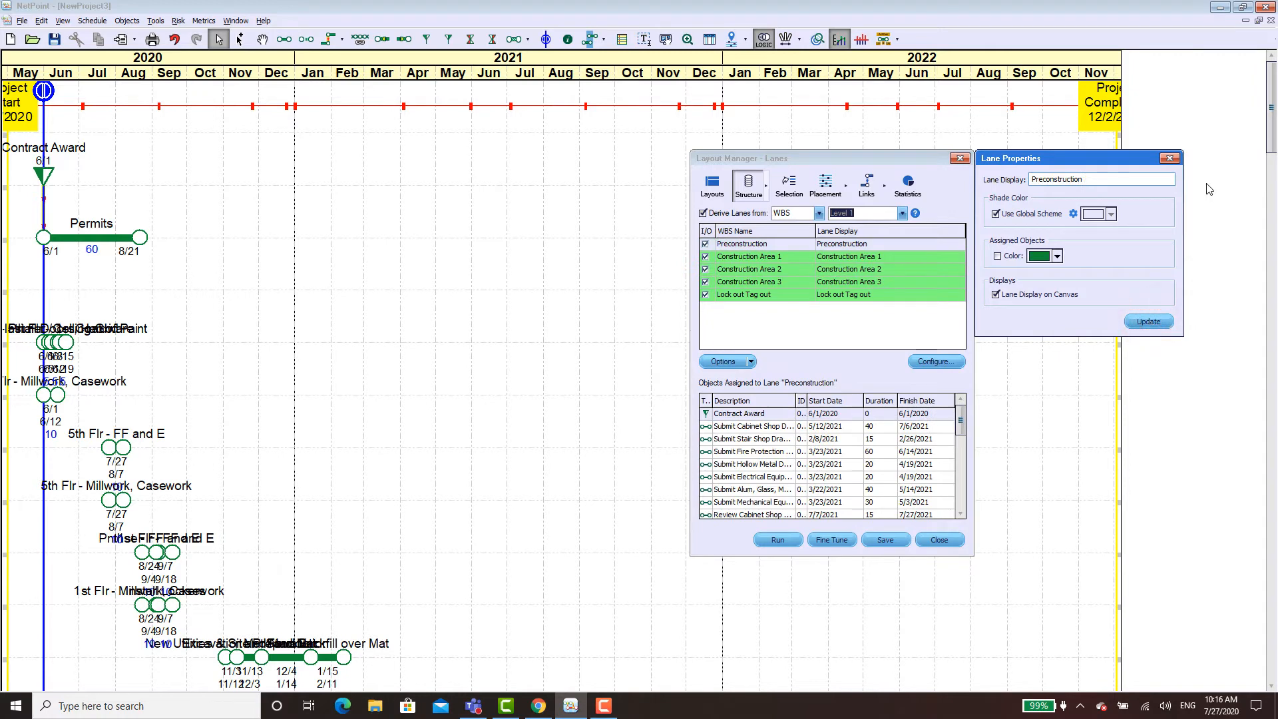
{"action": "left_click", "coordinate": [1172, 157]}
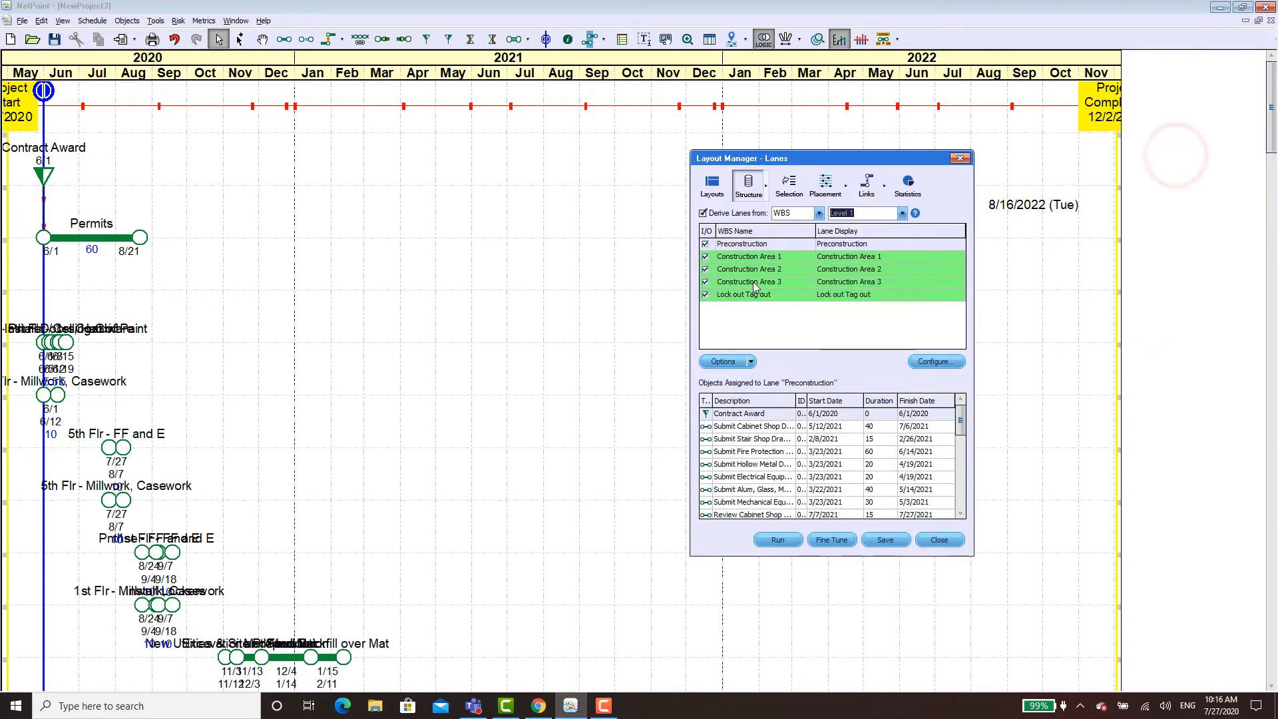
- Set the color of the objects assigned to the Construction Area 3 lane to yellow and close the lane properties
{"action": "left_click", "coordinate": [755, 285]}
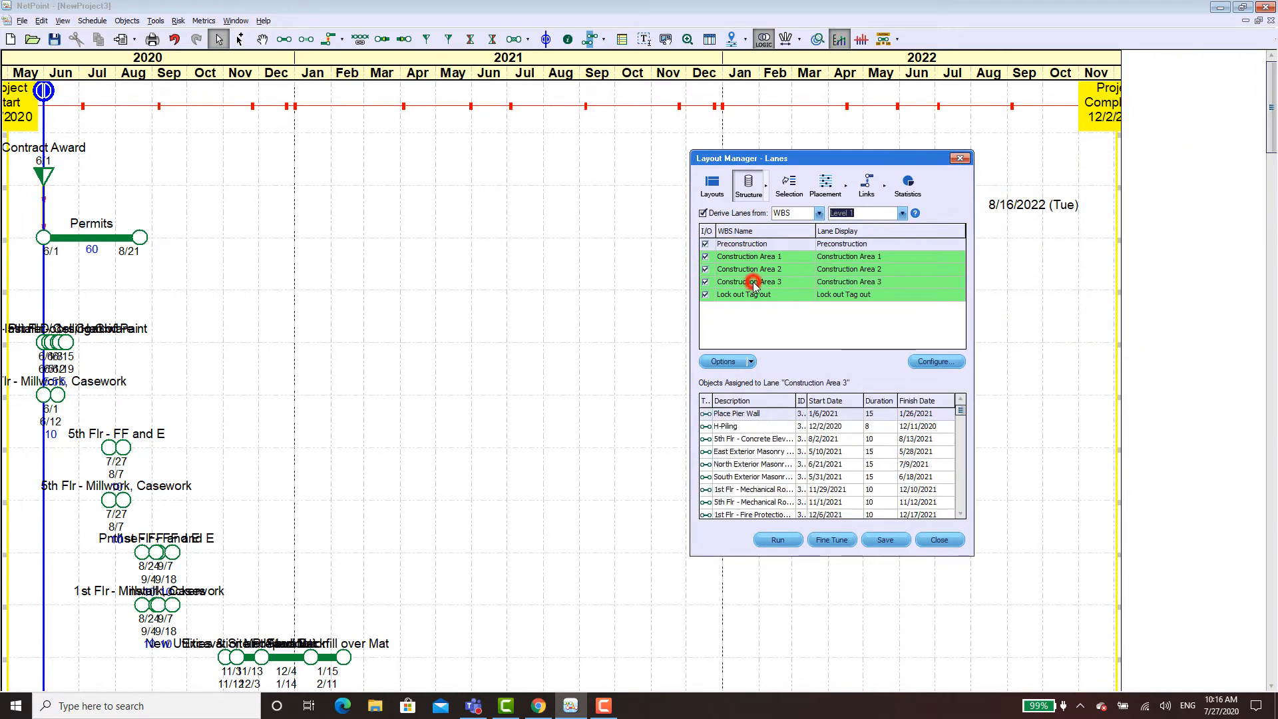
{"action": "left_click", "coordinate": [925, 363]}
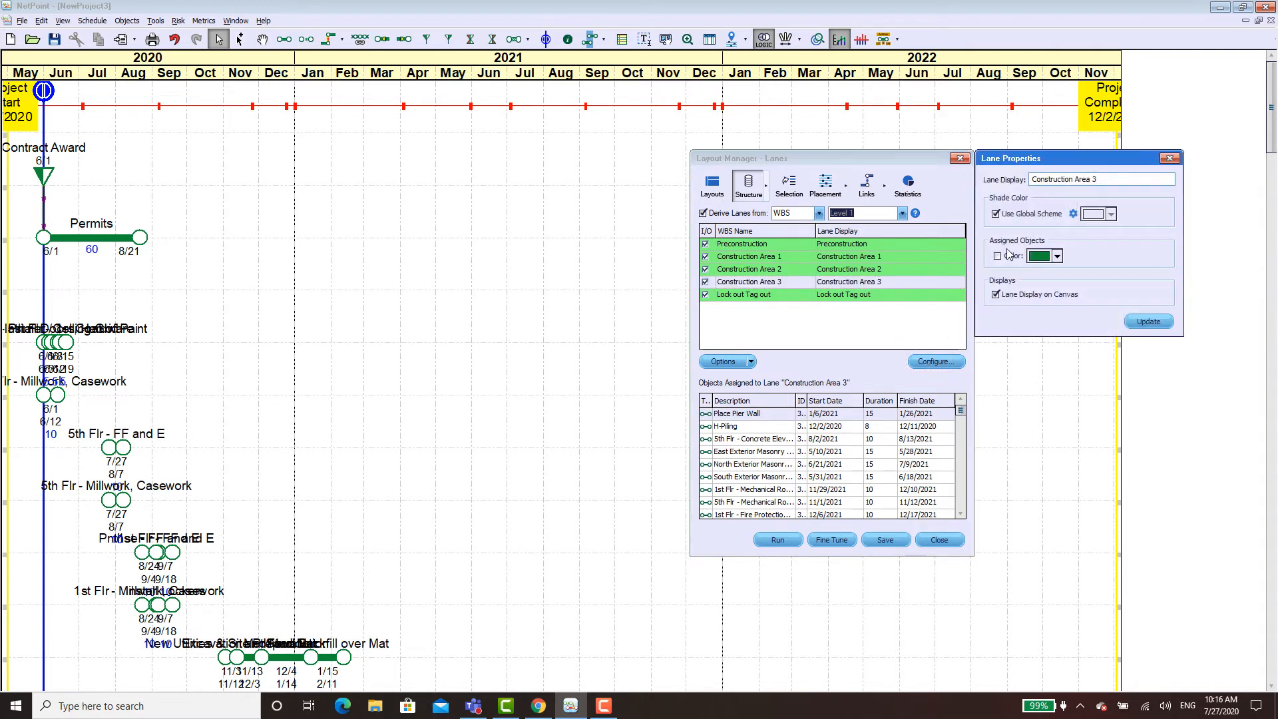
{"action": "left_click", "coordinate": [998, 255]}
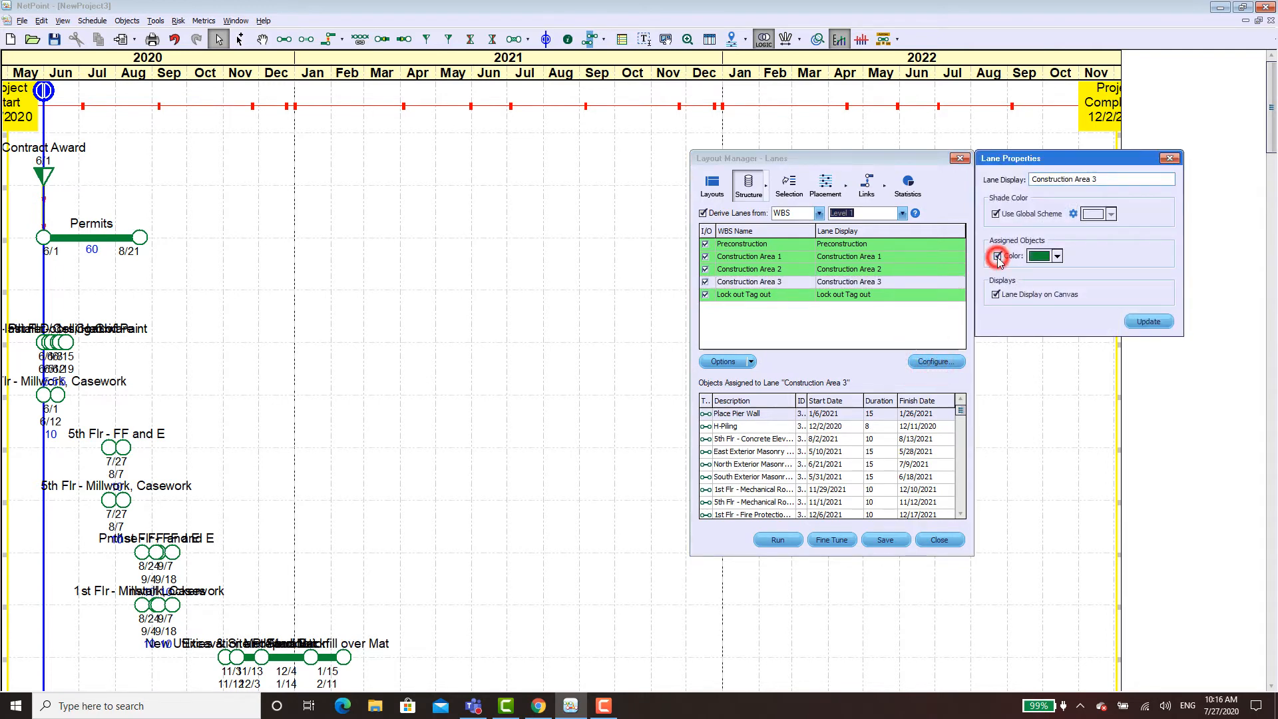
{"action": "left_click", "coordinate": [1058, 256]}
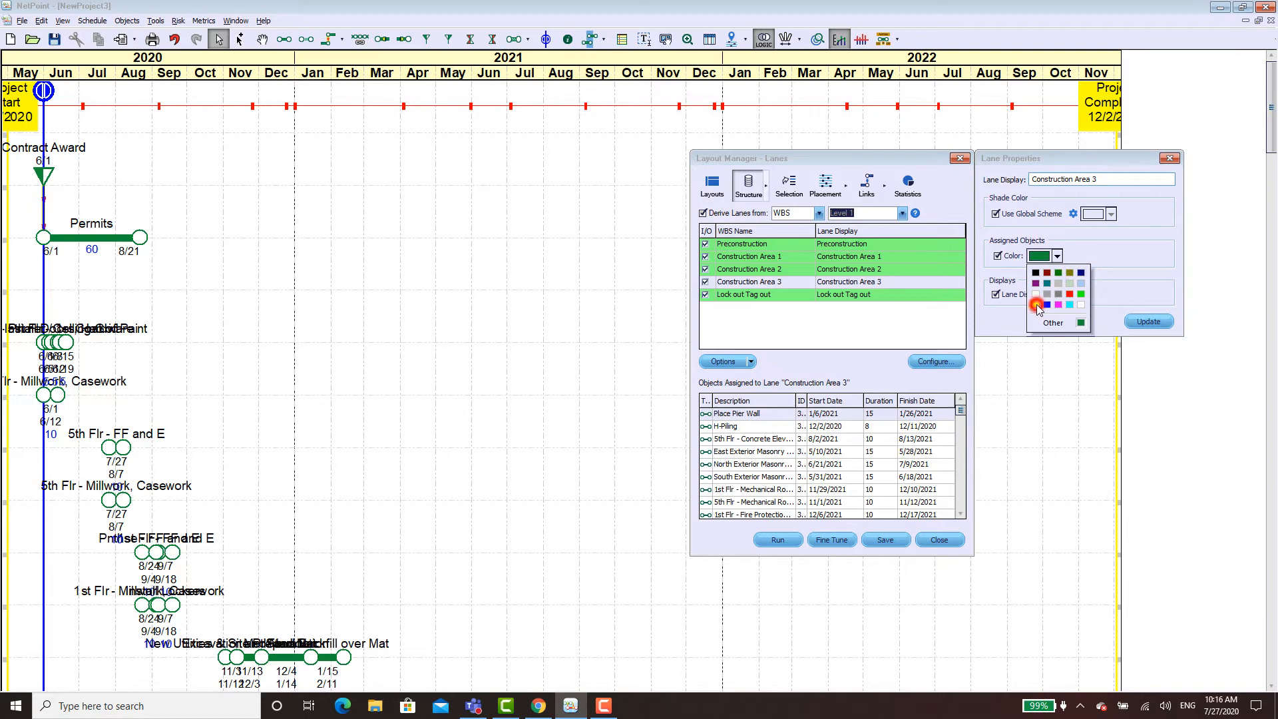
{"action": "left_click", "coordinate": [1036, 304]}
{"action": "left_click", "coordinate": [1150, 322]}
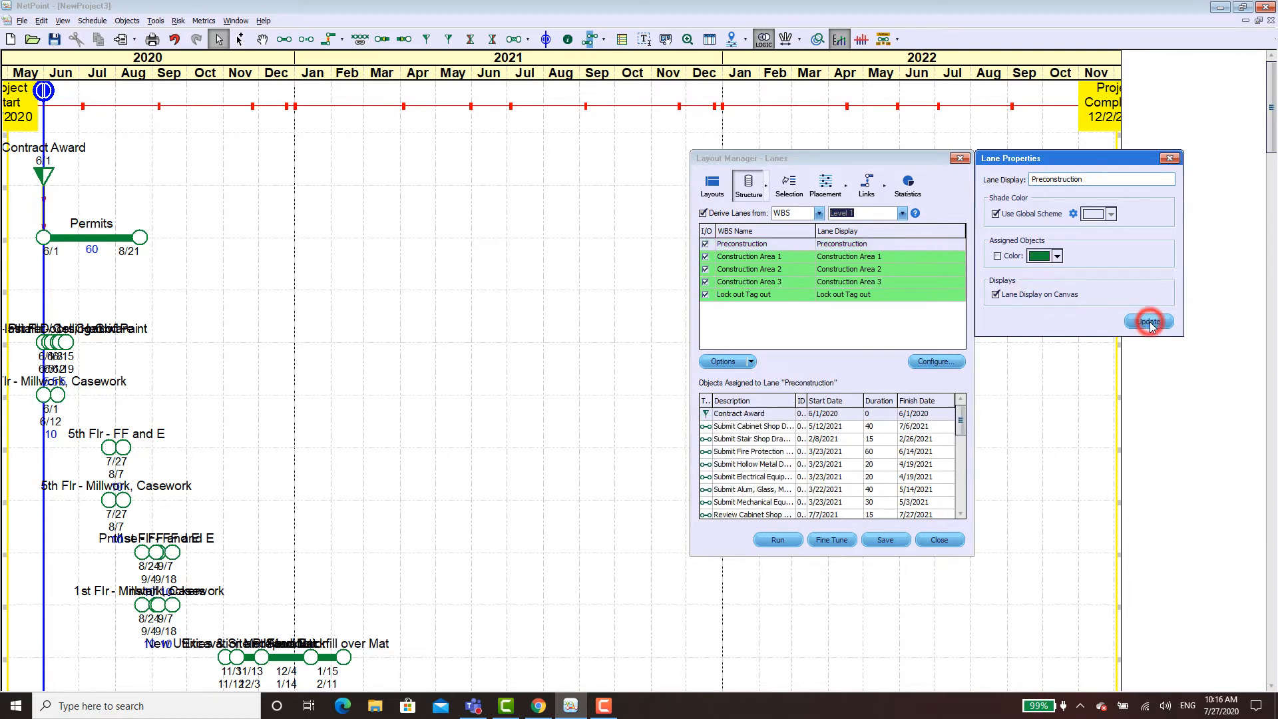
{"action": "left_click", "coordinate": [1172, 160]}
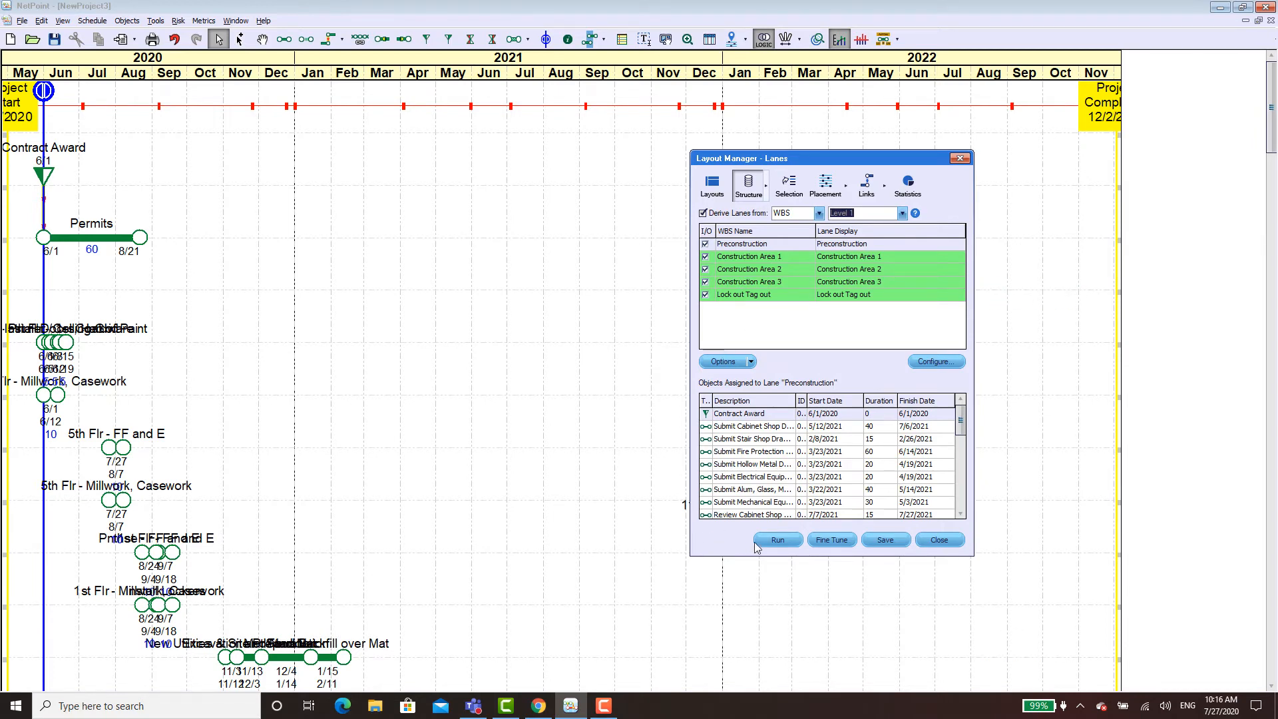
- Run the layout to arrange the activities into WBS lanes, and move the Preconstruction lane title down, clear of the Project Start marker
{"action": "left_click", "coordinate": [776, 540]}
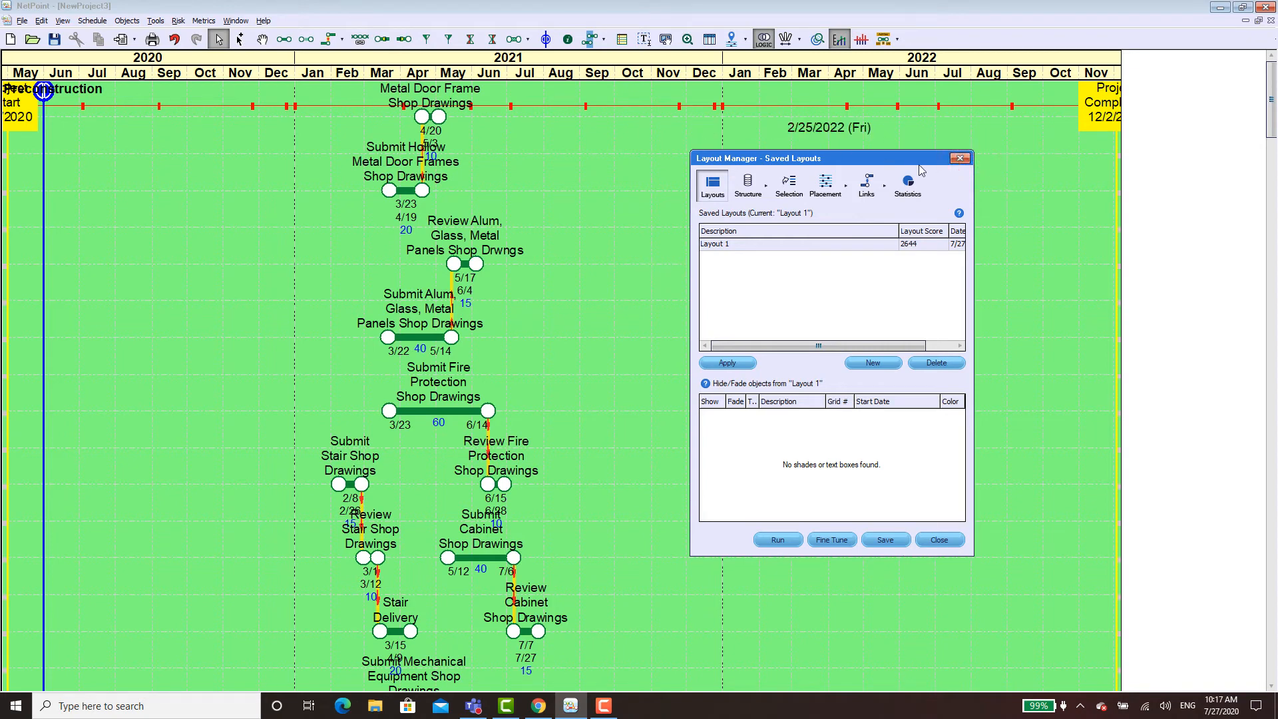
{"action": "left_click", "coordinate": [967, 160]}
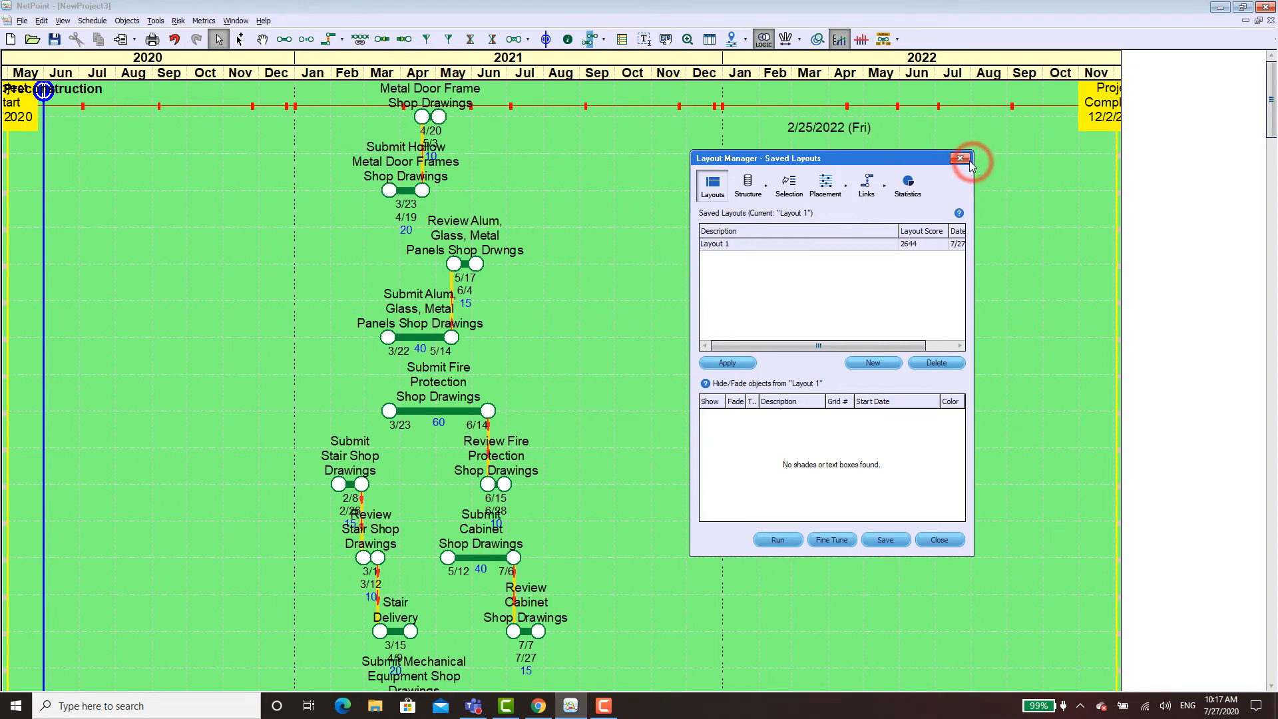
{"action": "left_click_drag", "start_coordinate": [77, 95], "coordinate": [118, 196]}
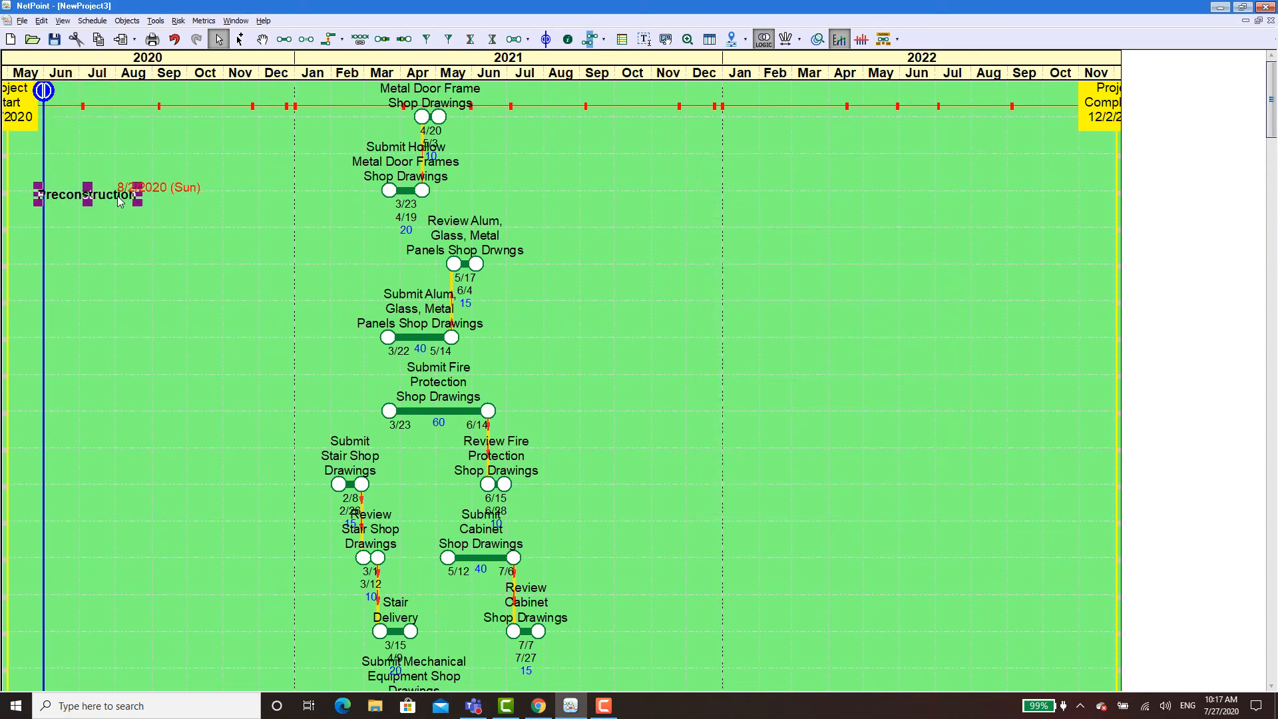
{"action": "left_click", "coordinate": [156, 292]}
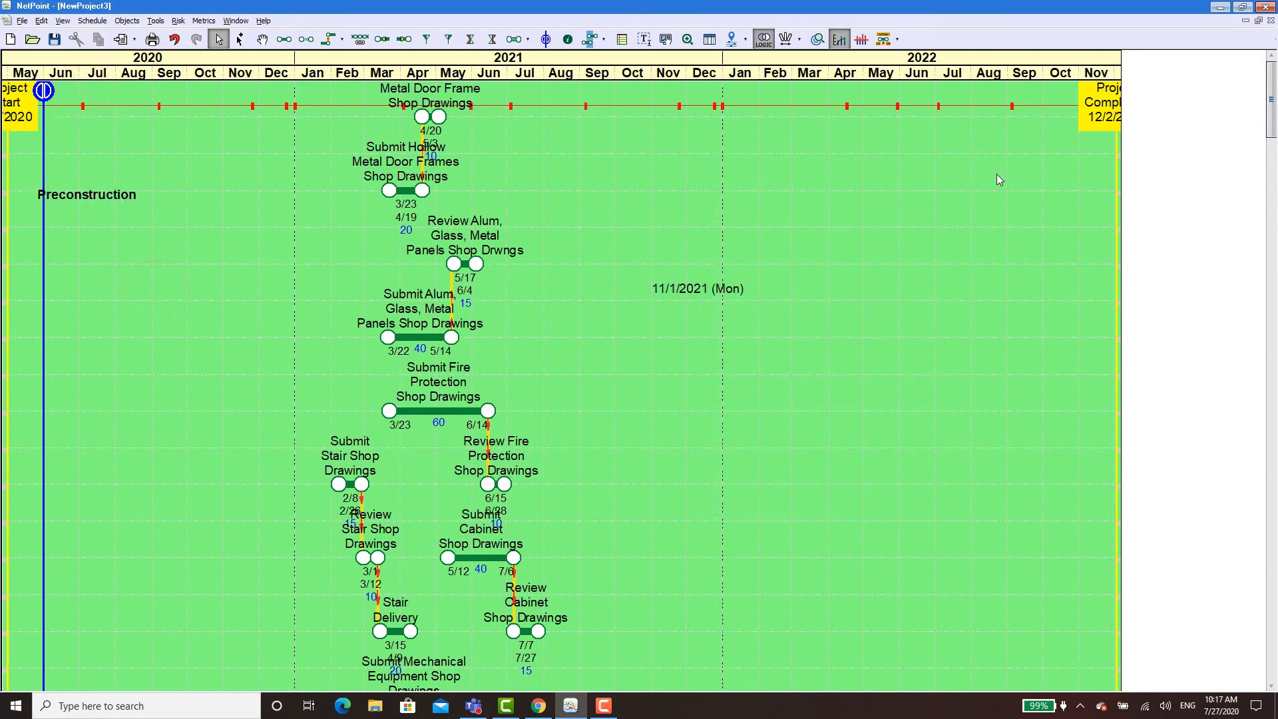
- In the Construction Area 1 lane, shift the "1st Flr - Final Elec. - Light Fixtures & Trim" description left and the "1st Flr - Plumbing Fixtures & Finishes" description right
{"action": "left_click_drag", "start_coordinate": [1273, 102], "coordinate": [1273, 645]}
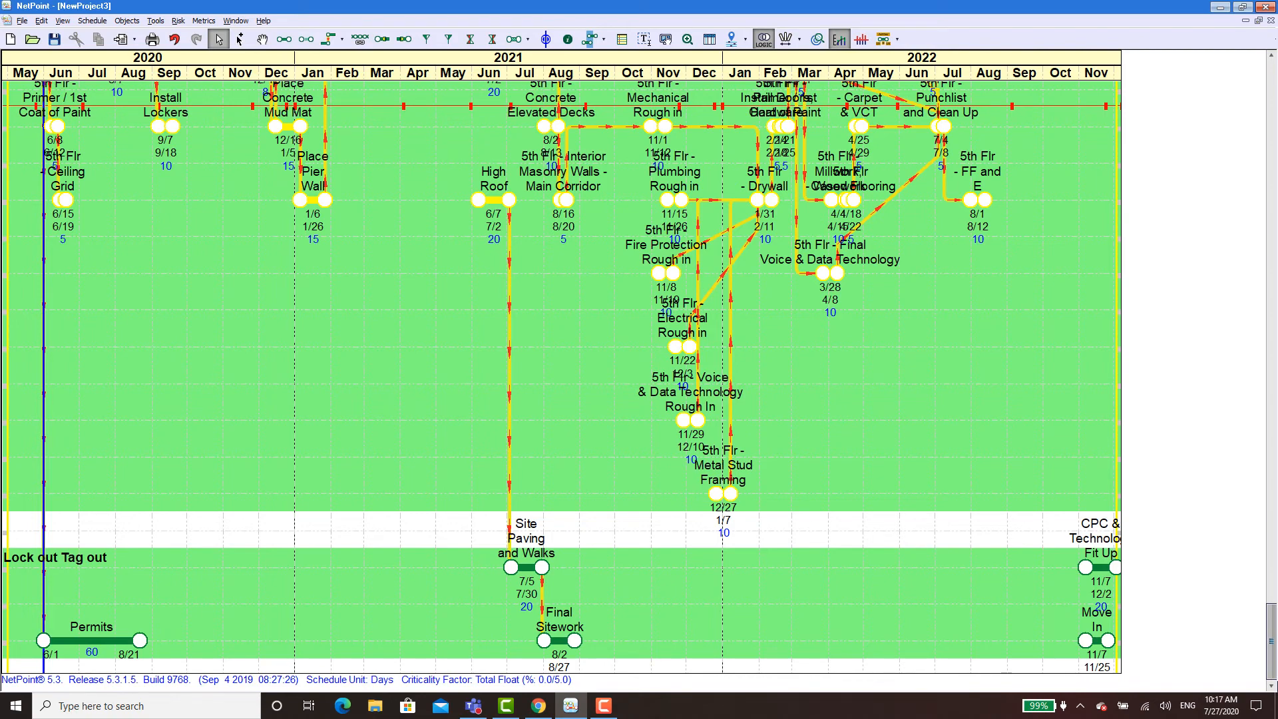
{"action": "left_click_drag", "start_coordinate": [1265, 647], "coordinate": [1213, 324]}
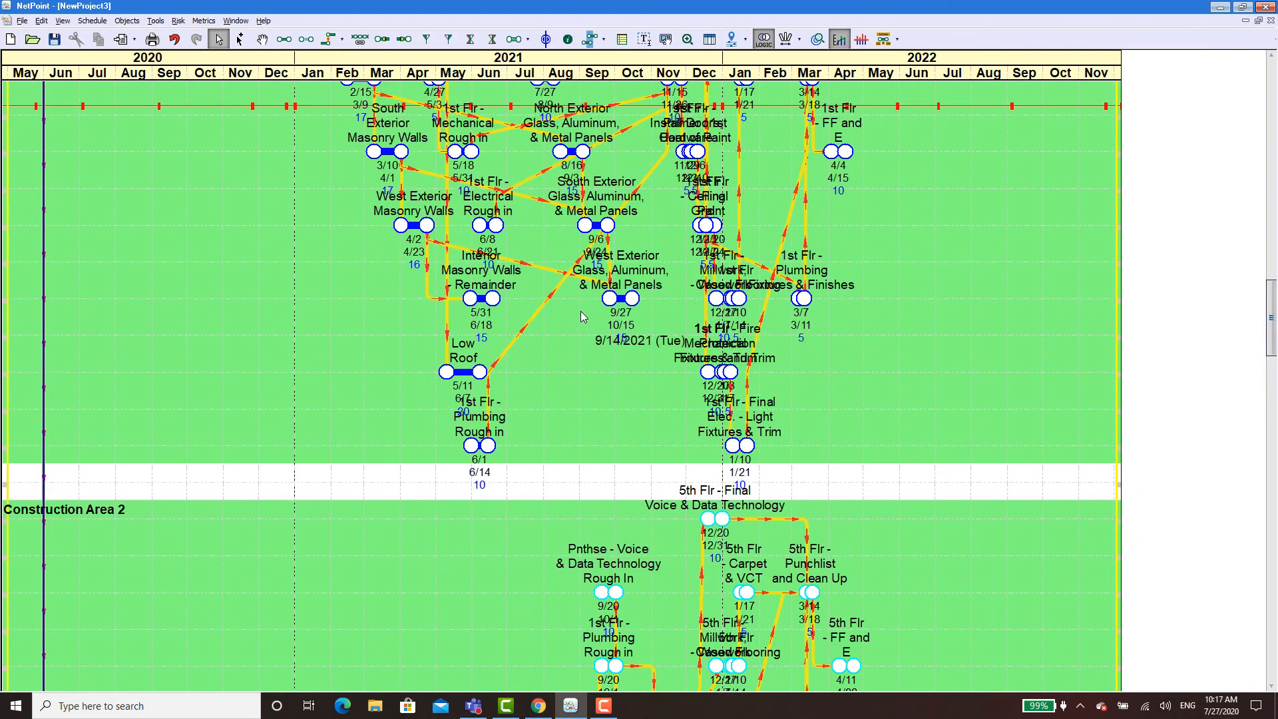
{"action": "left_click", "coordinate": [882, 41]}
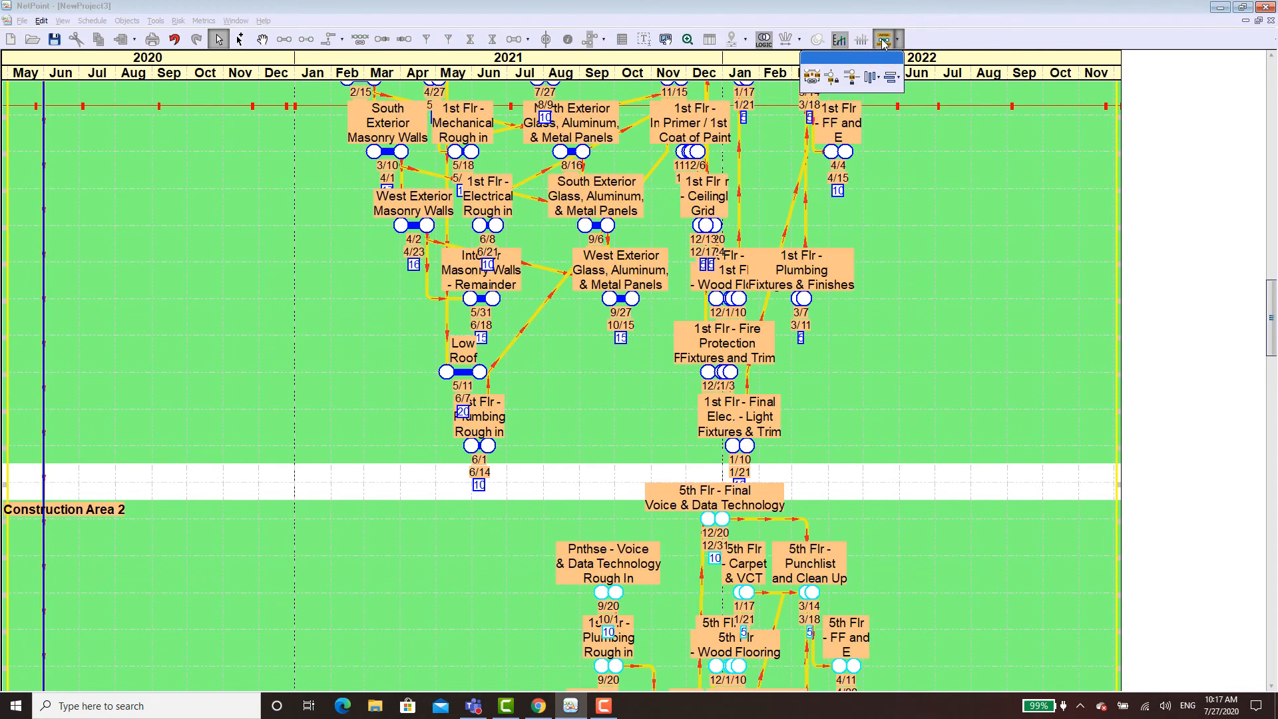
{"action": "left_click", "coordinate": [719, 416]}
{"action": "mouse_move", "coordinate": [668, 423]}
{"action": "left_mouse_down"}
{"action": "mouse_move", "coordinate": [655, 427]}
{"action": "mouse_move", "coordinate": [664, 446]}
{"action": "left_mouse_up"}
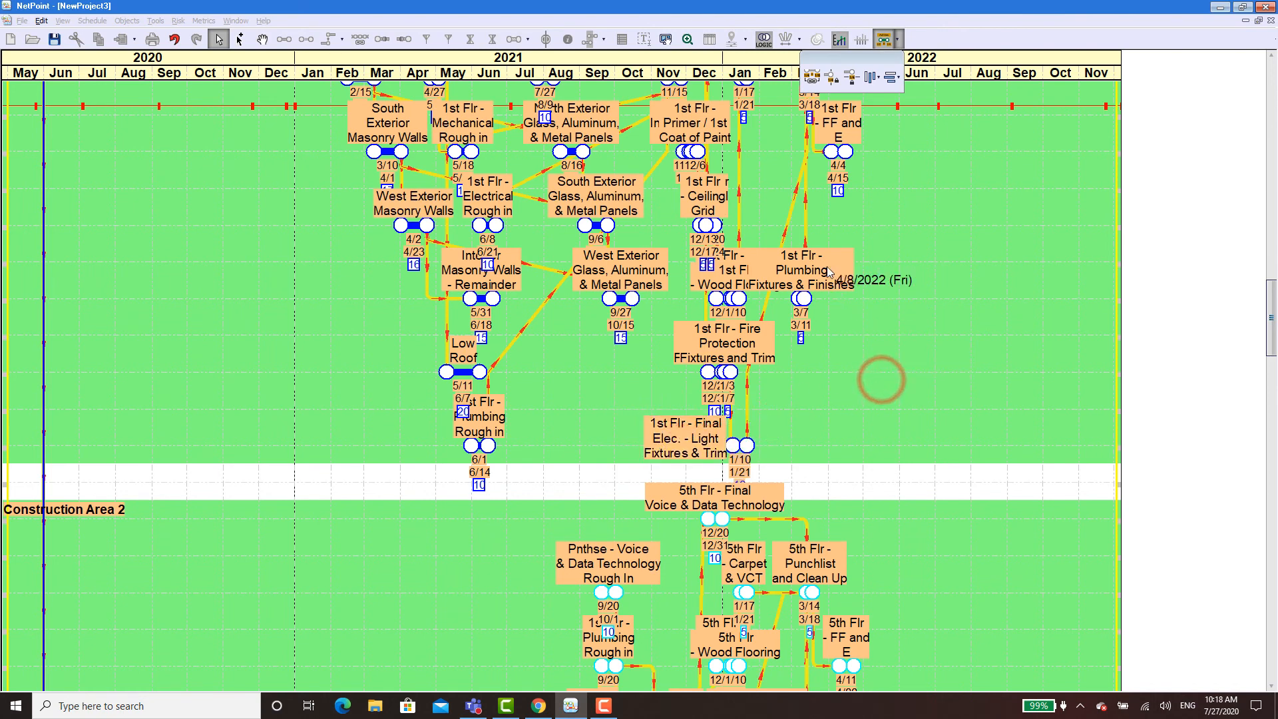
{"action": "left_click_drag", "start_coordinate": [829, 267], "coordinate": [870, 278]}
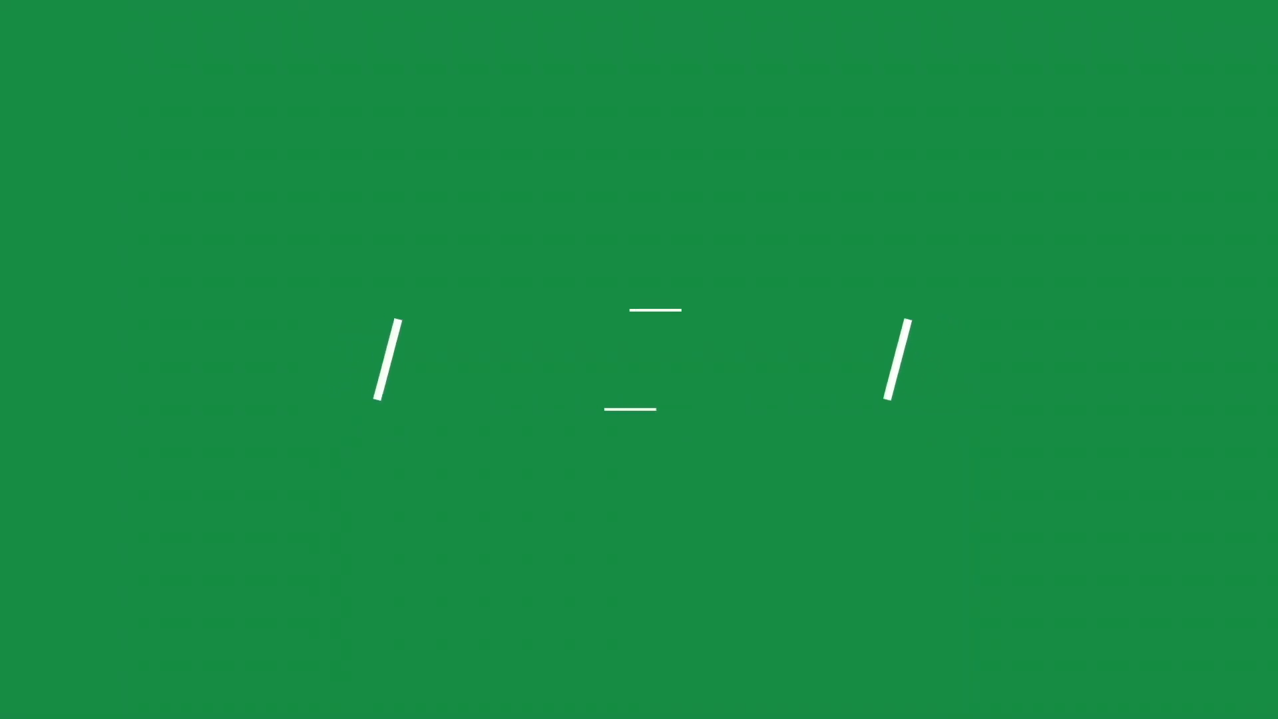